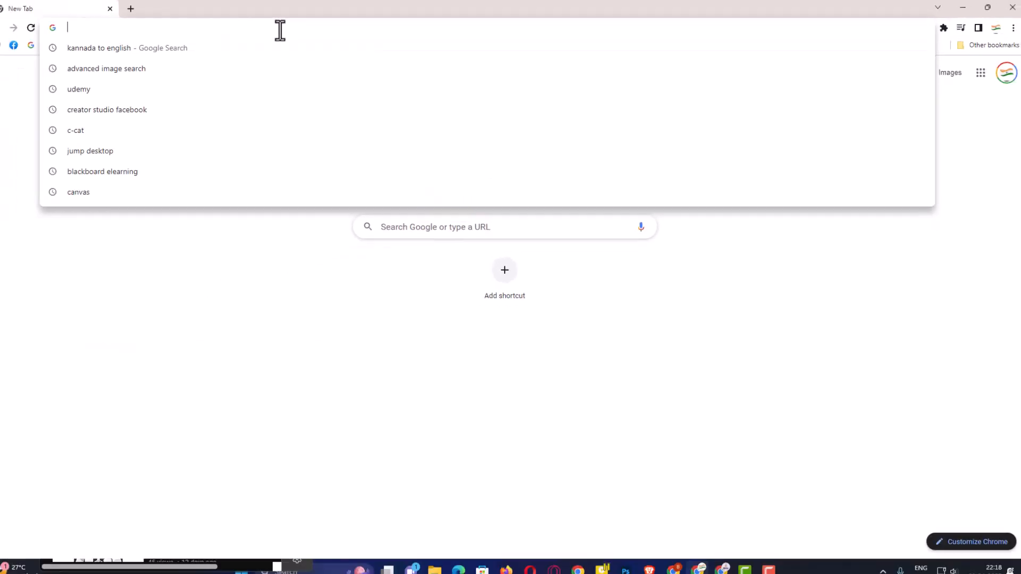
Go to scratch.mit.edu in the Chrome tab
{"action": "type", "text": "scrat"}
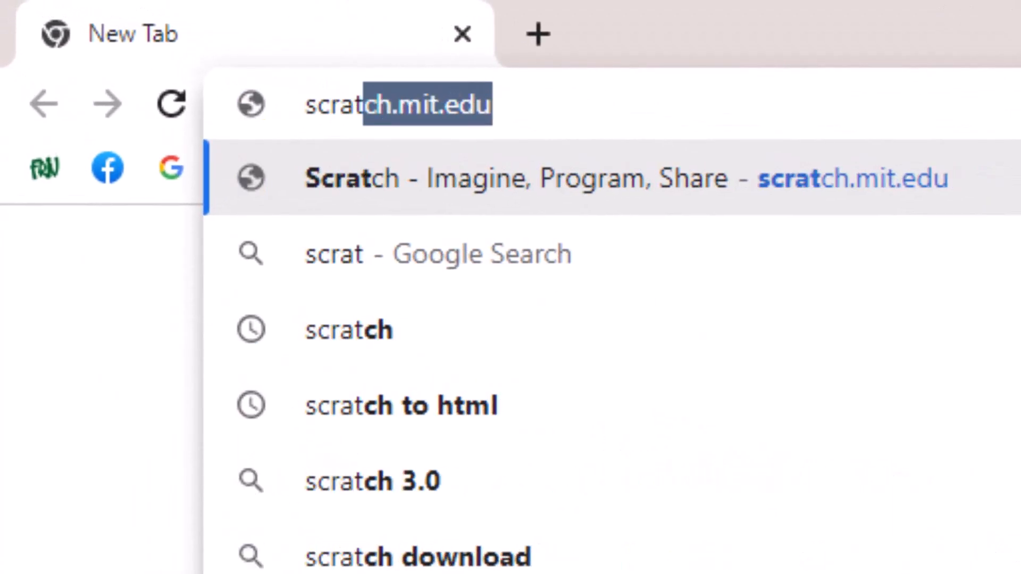
{"action": "key", "text": "Return"}
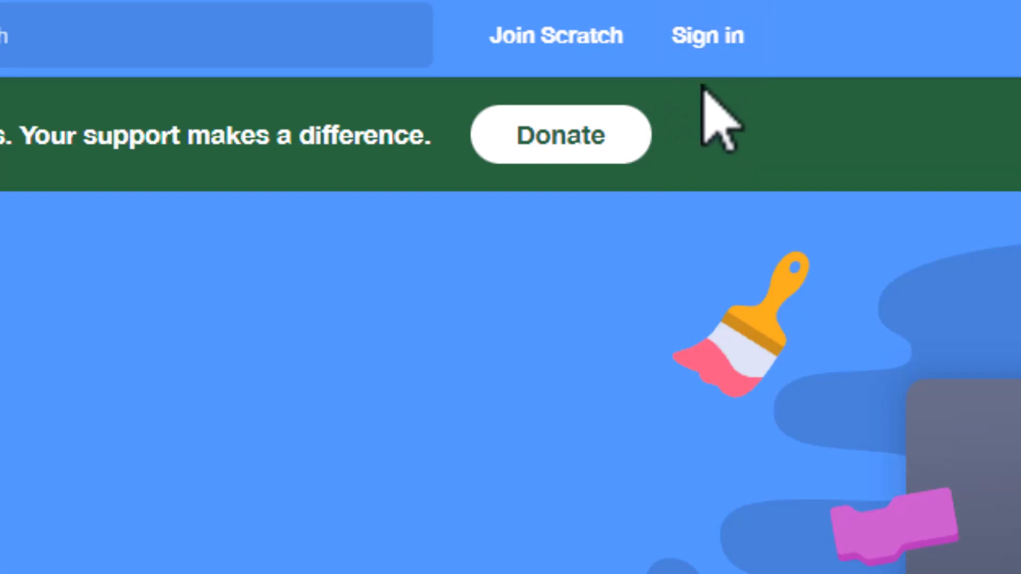
Sign in to Scratch with the account's username and password
{"action": "left_click", "coordinate": [707, 37]}
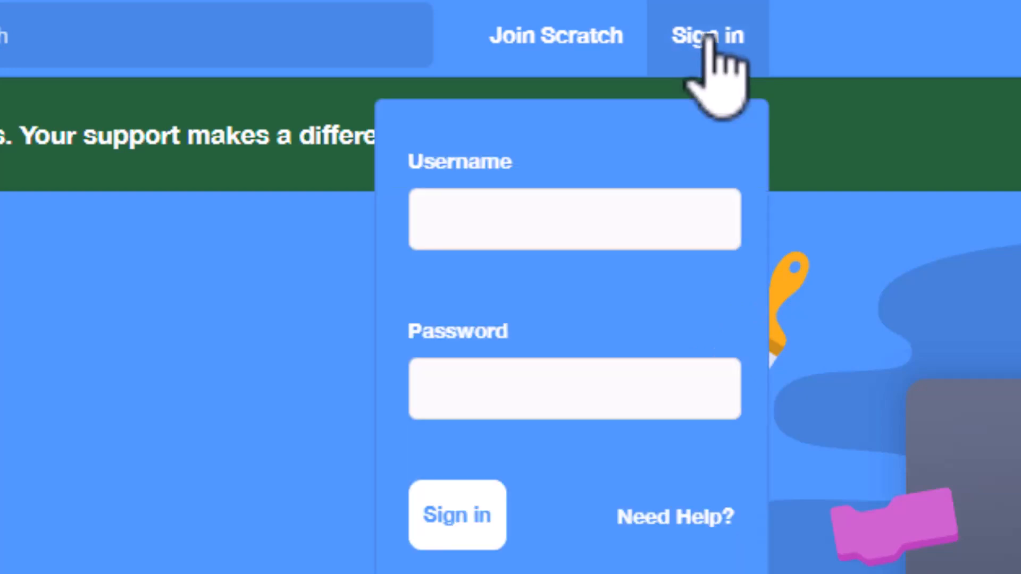
{"action": "left_click", "coordinate": [558, 213]}
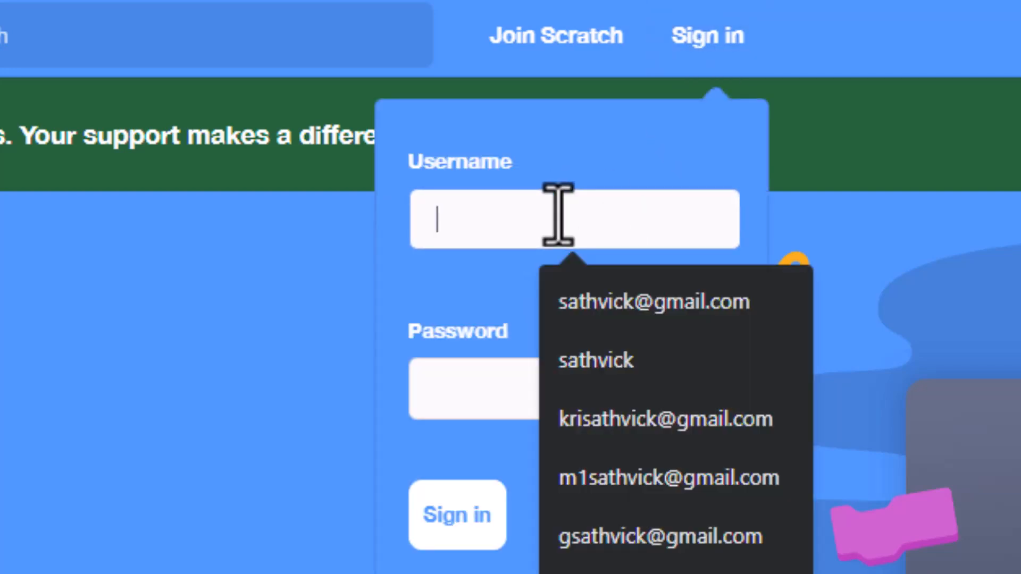
{"action": "type", "text": "sudhee"}
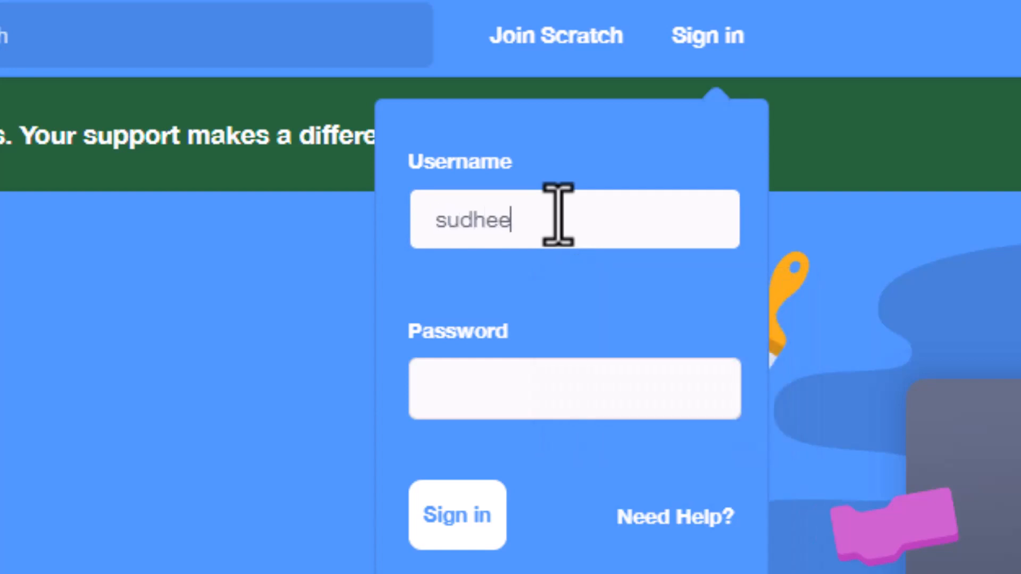
{"action": "type", "text": "ndrasg"}
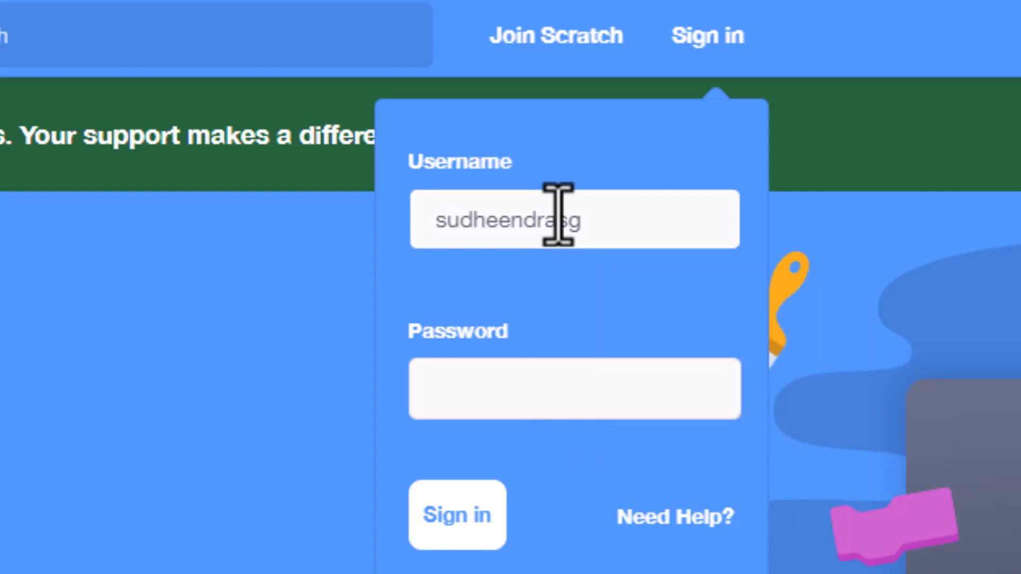
{"action": "left_click", "coordinate": [538, 396]}
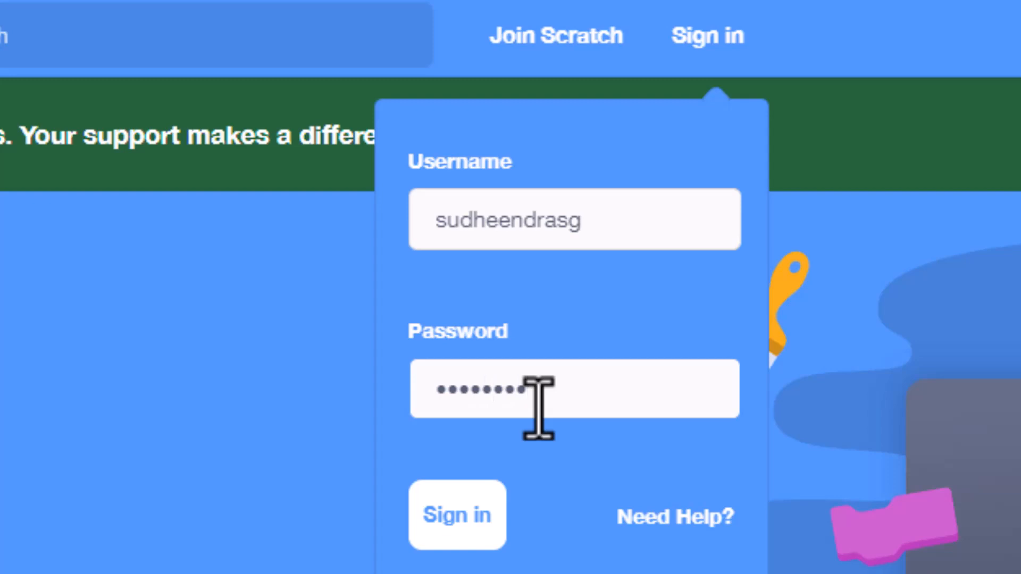
{"action": "left_click", "coordinate": [450, 513]}
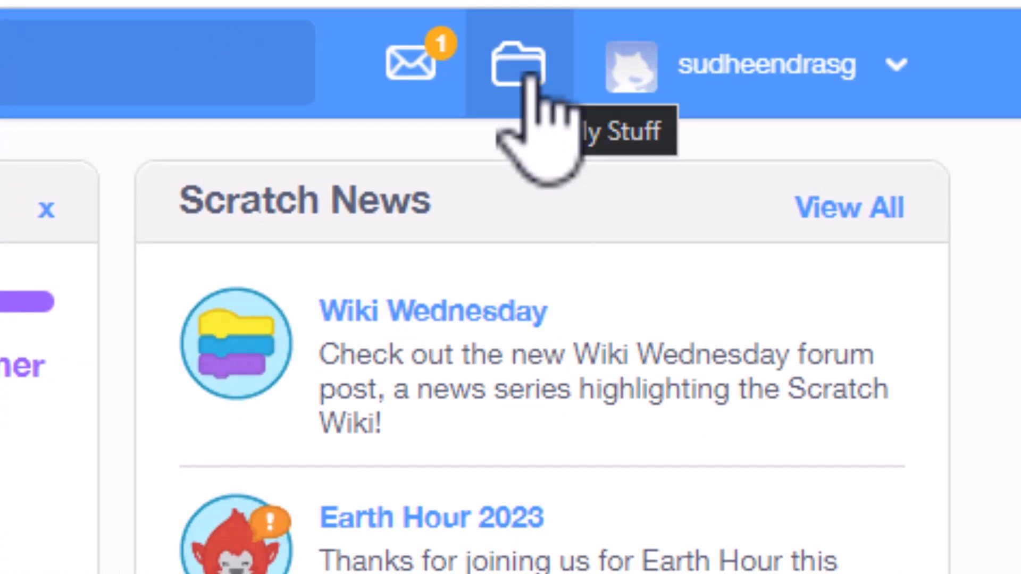
Go to the account's My Stuff page from the top bar
{"action": "left_click", "coordinate": [529, 77]}
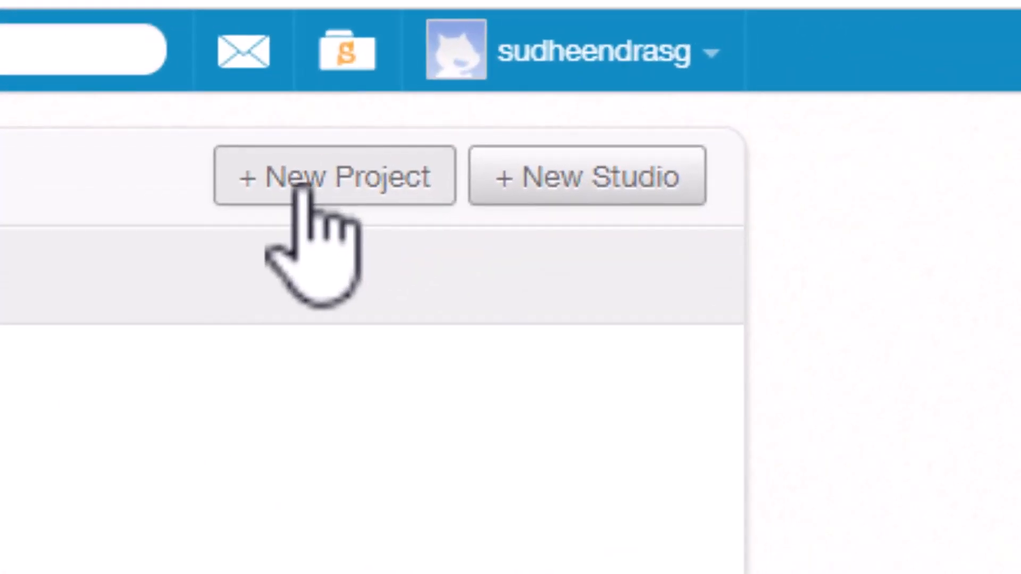
Create a new project from My Stuff and let the editor load
{"action": "left_click", "coordinate": [300, 185]}
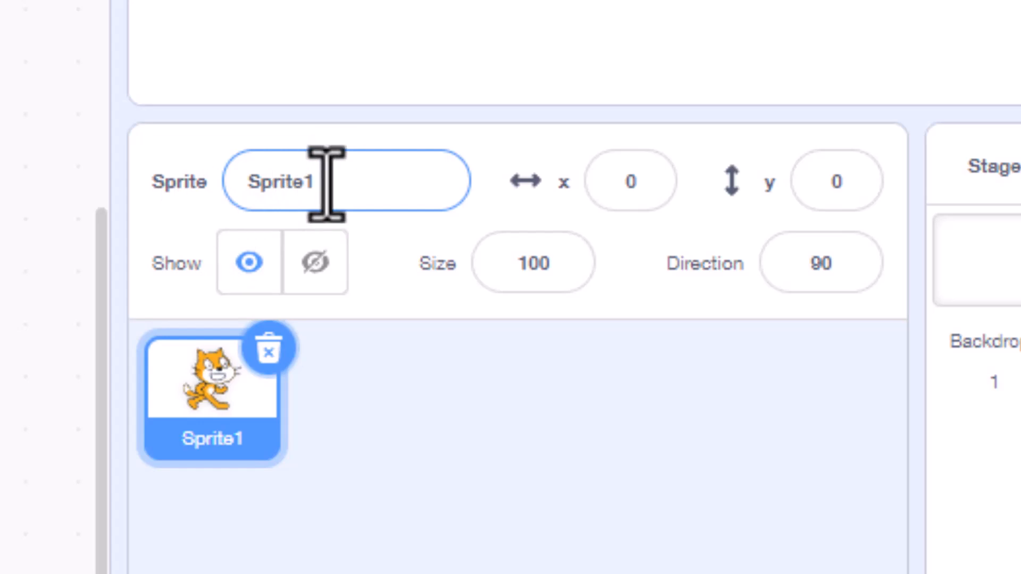
Rename the default sprite from Sprite1 to cat
{"action": "left_click_drag", "start_coordinate": [326, 181], "coordinate": [228, 177]}
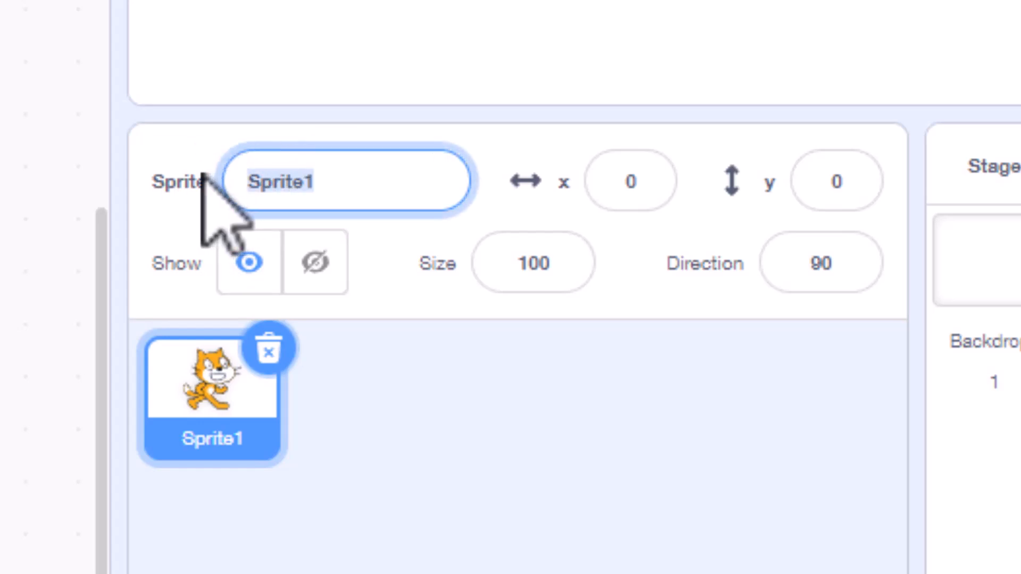
{"action": "type", "text": "cat"}
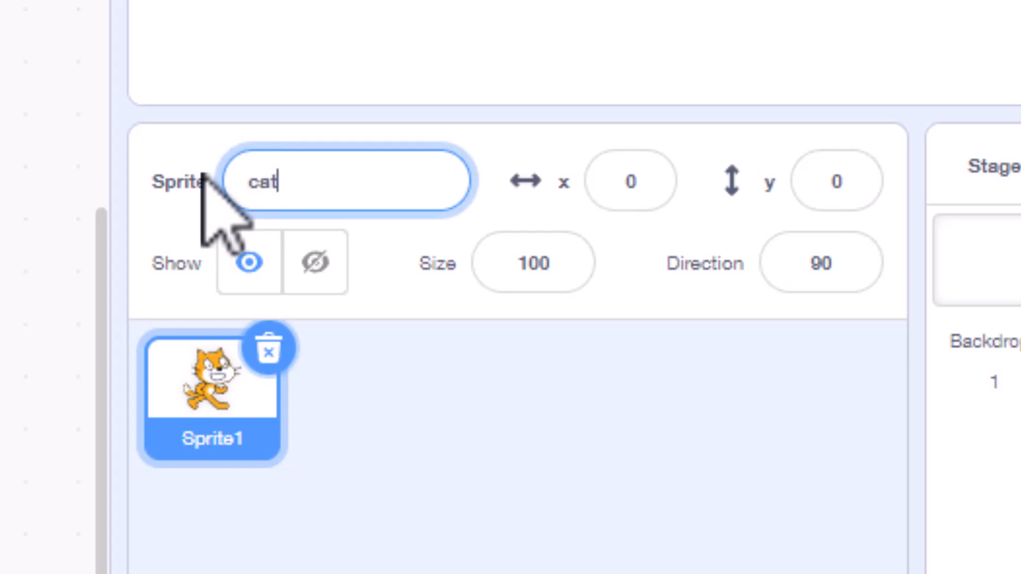
{"action": "key", "text": "Return"}
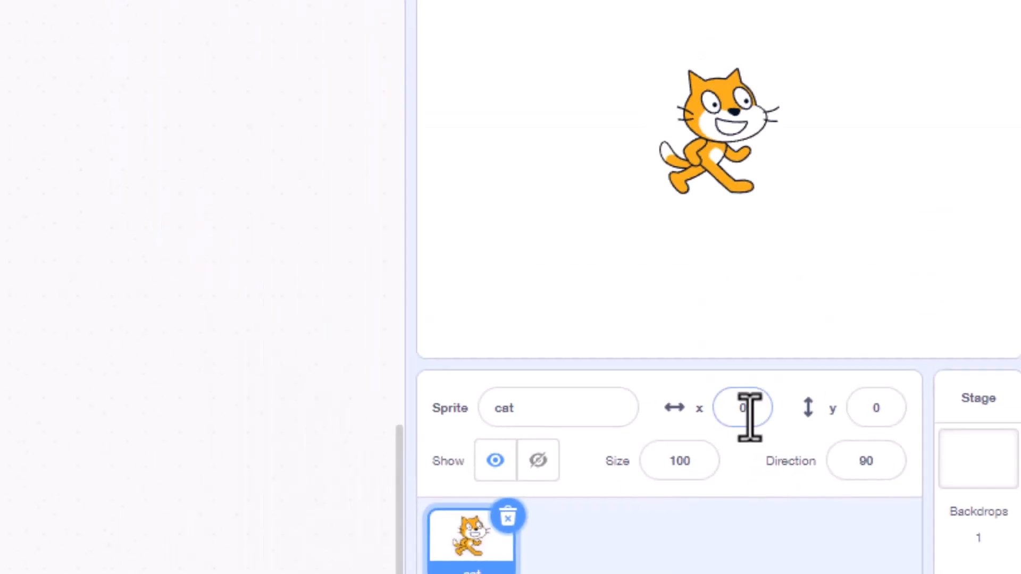
{"action": "left_click", "coordinate": [770, 473]}
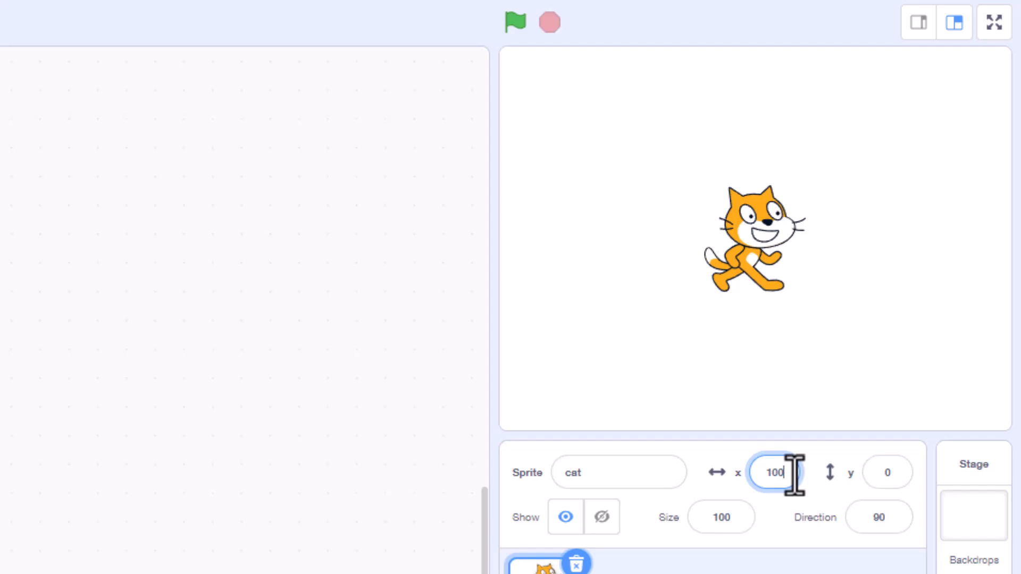
{"action": "key", "text": "Return"}
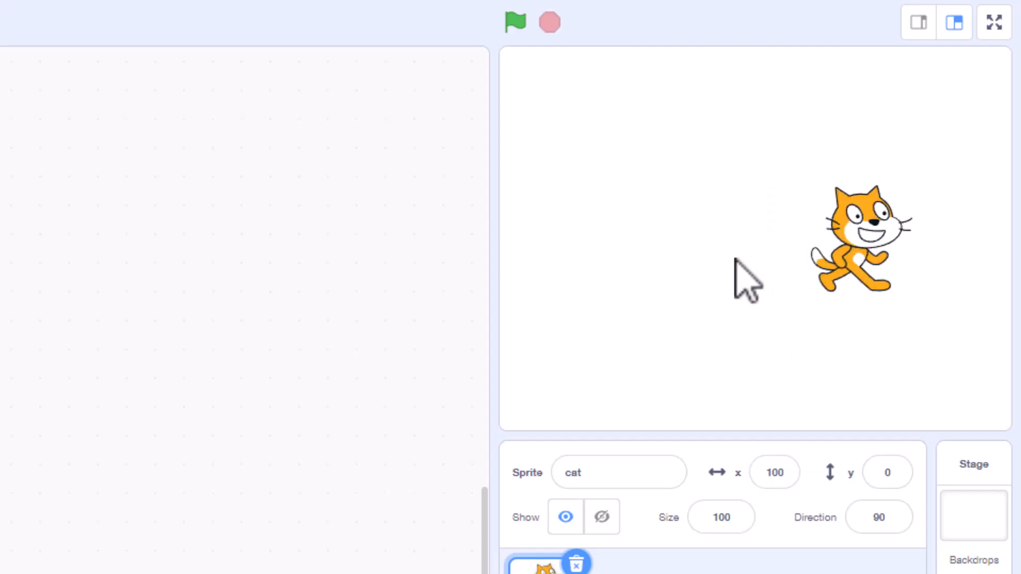
{"action": "left_click", "coordinate": [899, 478]}
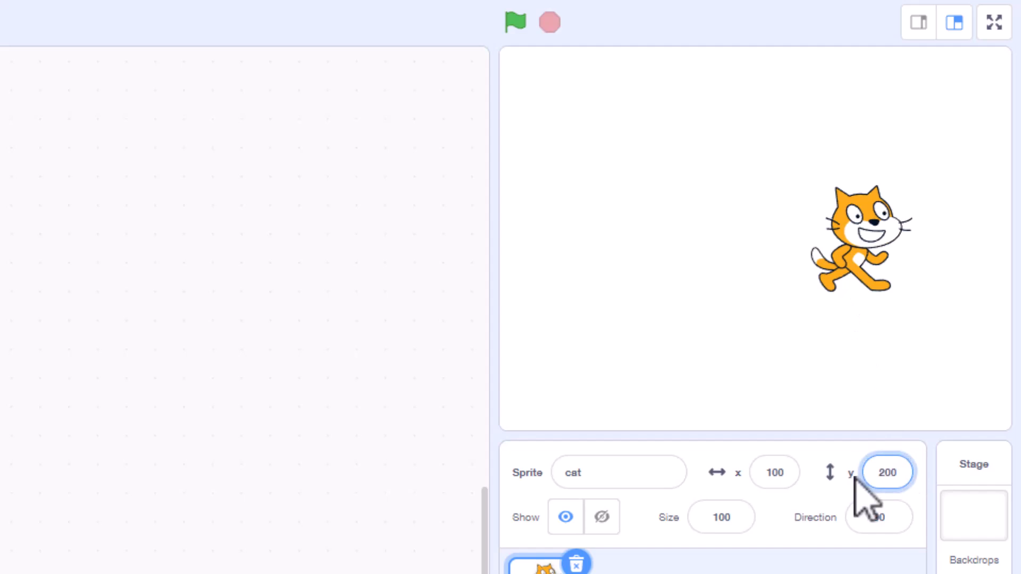
{"action": "key", "text": "Return"}
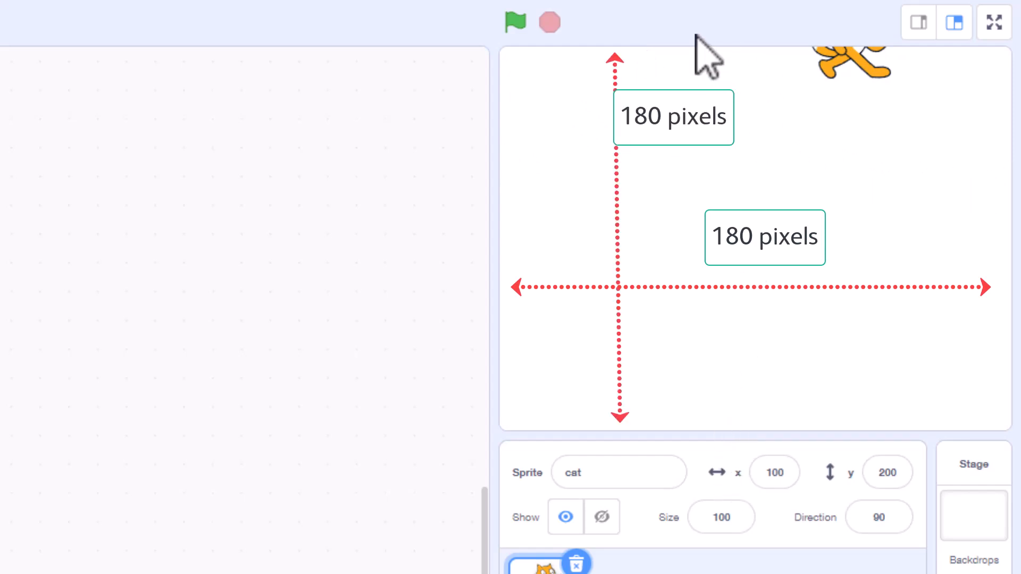
{"action": "left_click", "coordinate": [896, 471]}
{"action": "type", "text": "0"}
{"action": "key", "text": "Return"}
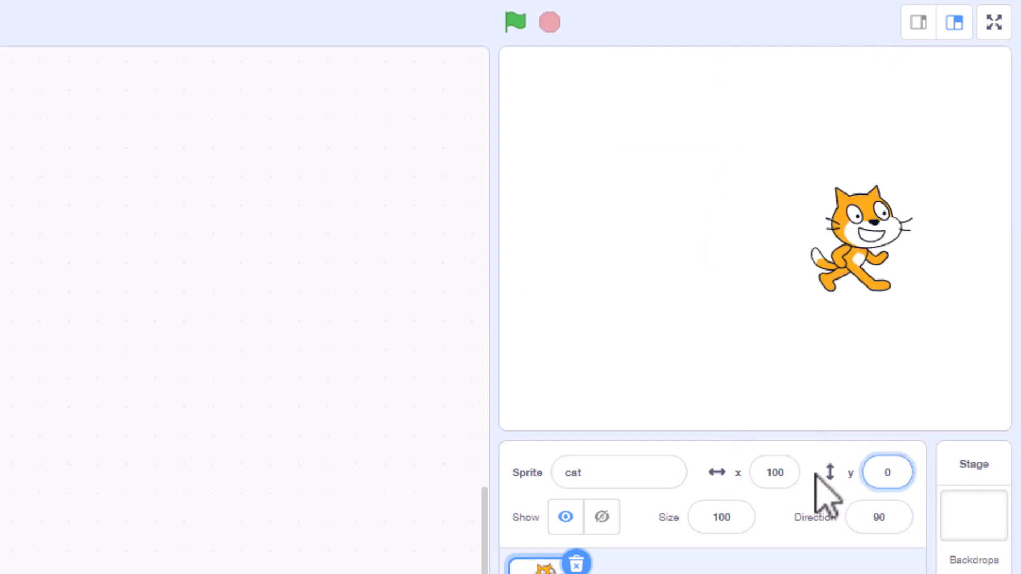
{"action": "left_click", "coordinate": [775, 472]}
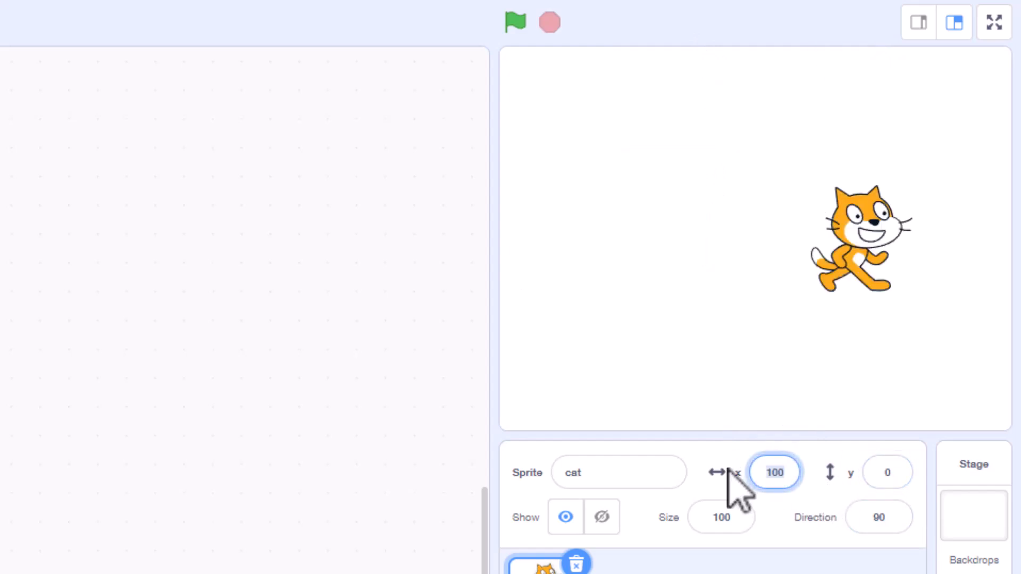
{"action": "type", "text": "0"}
{"action": "key", "text": "Return"}
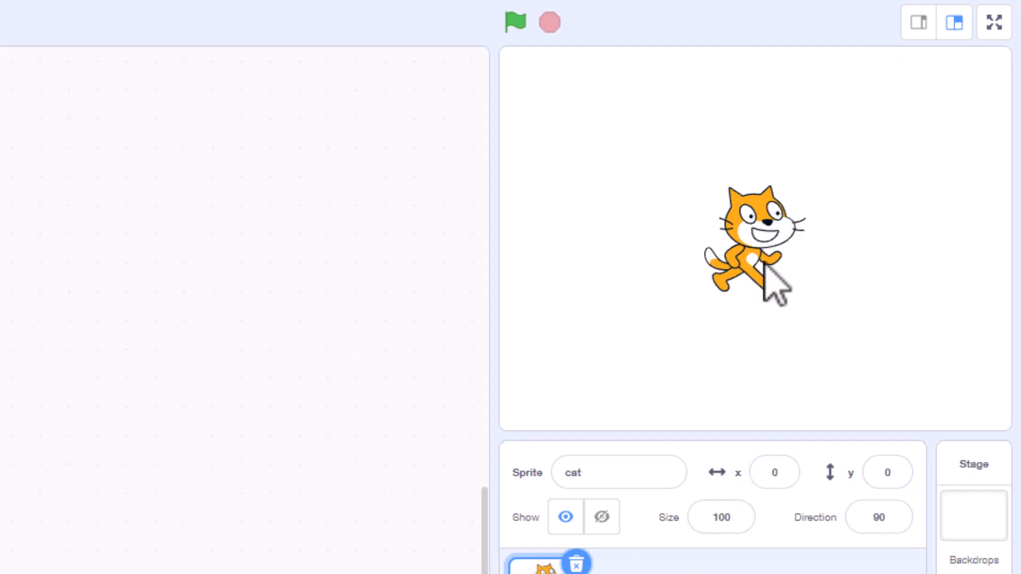
{"action": "left_click", "coordinate": [600, 521]}
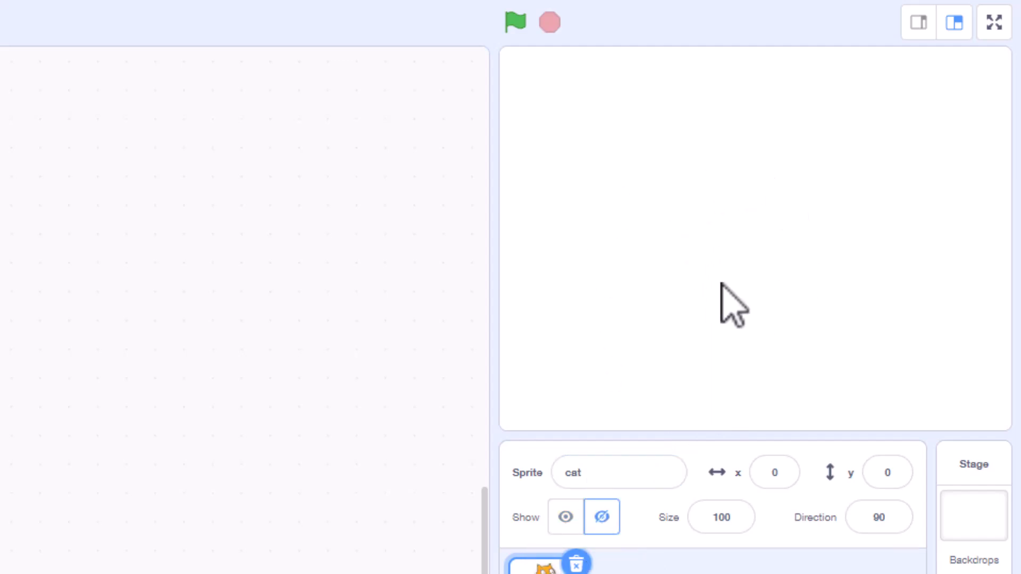
{"action": "left_click", "coordinate": [567, 519]}
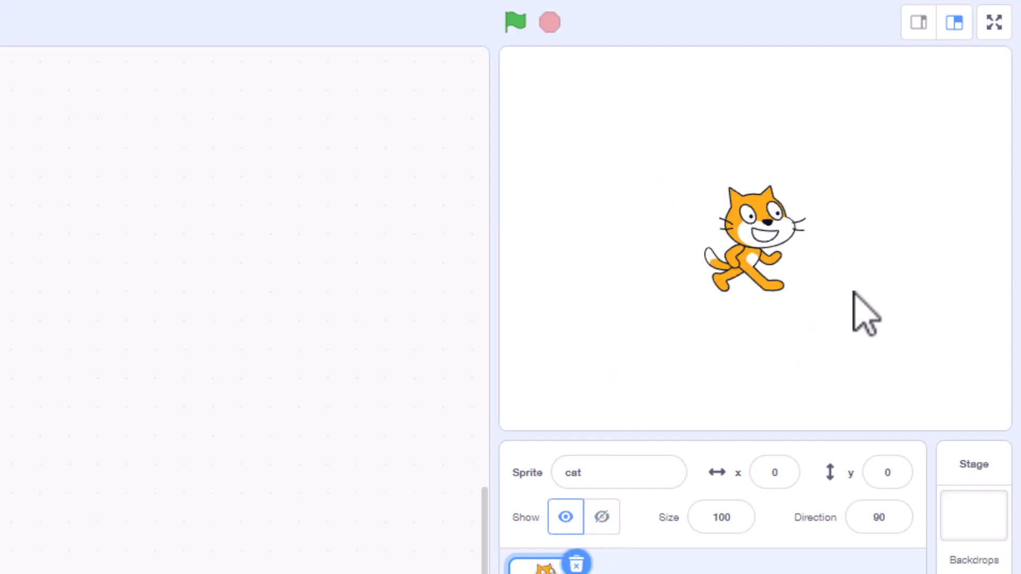
{"action": "left_click", "coordinate": [703, 521]}
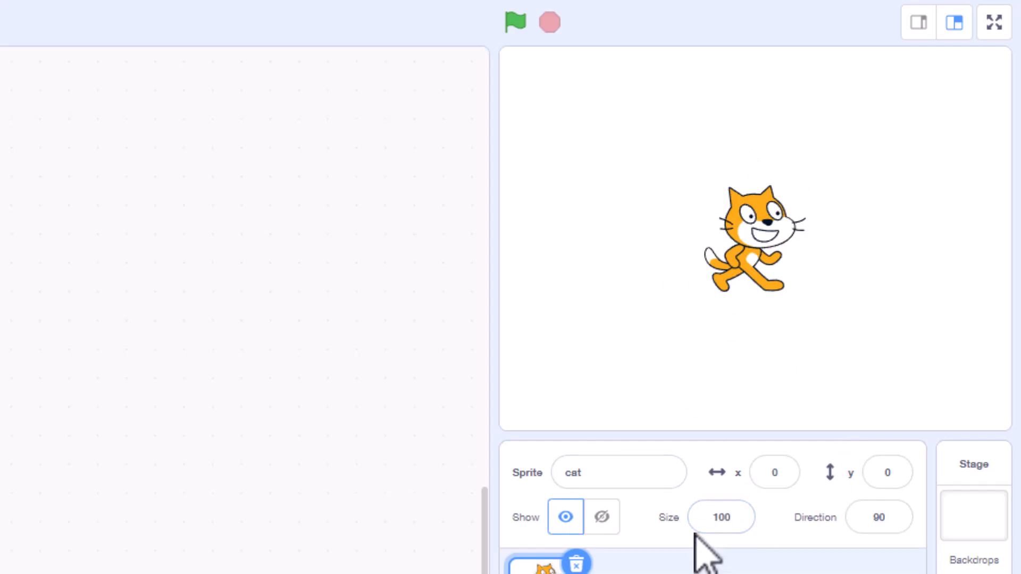
{"action": "left_click_drag", "start_coordinate": [709, 516], "coordinate": [744, 517]}
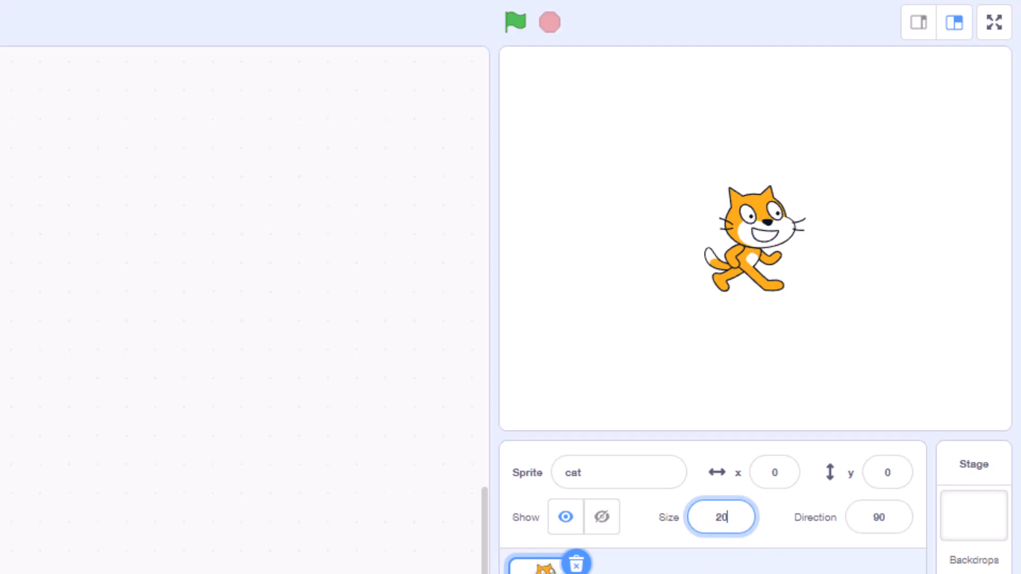
{"action": "key", "text": "Return"}
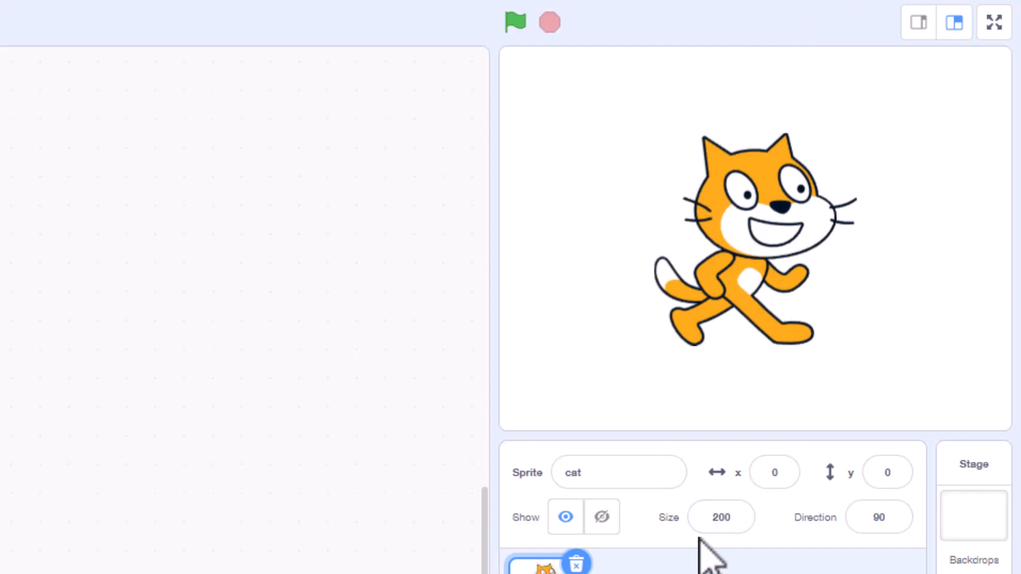
{"action": "left_click", "coordinate": [705, 517]}
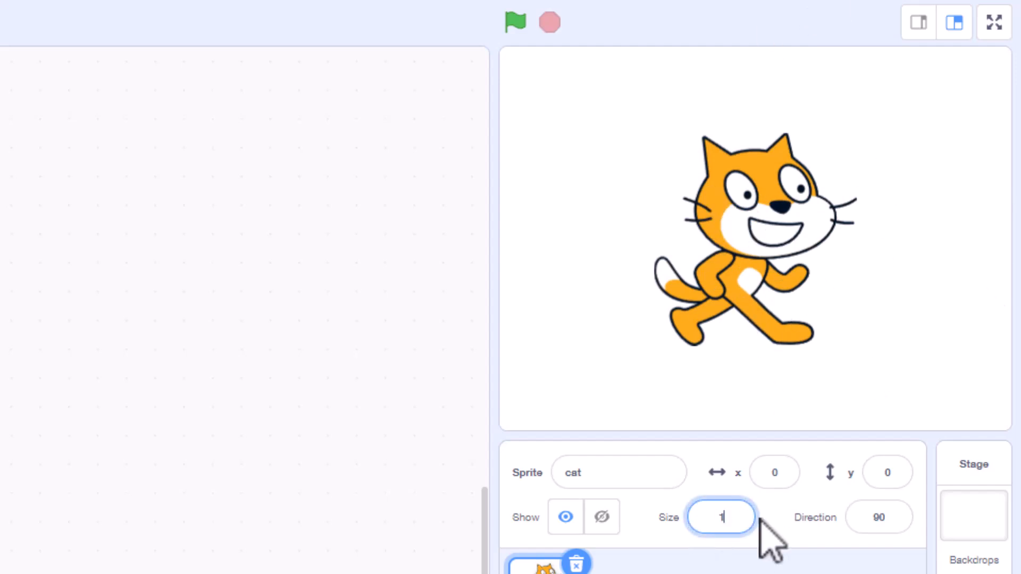
{"action": "key", "text": "Return"}
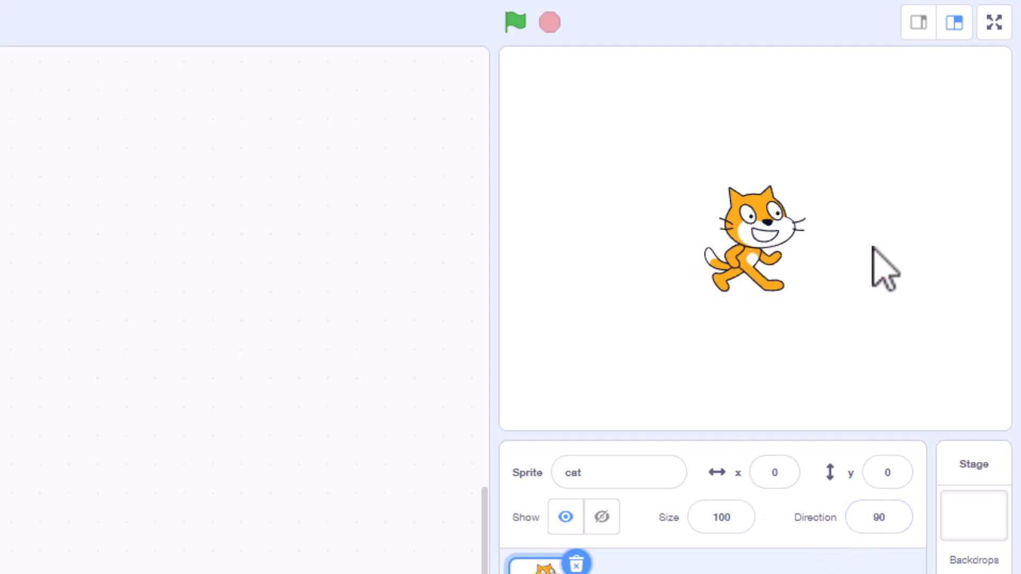
Try the cat's direction at 180 and 0, then settle it back at 90
{"action": "left_click", "coordinate": [872, 518]}
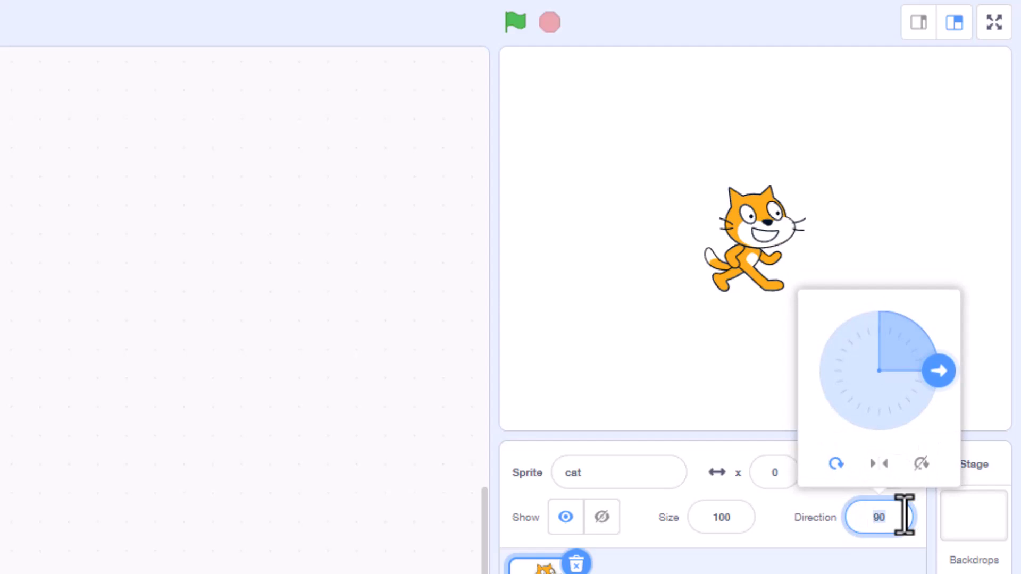
{"action": "type", "text": "180"}
{"action": "key", "text": "Return"}
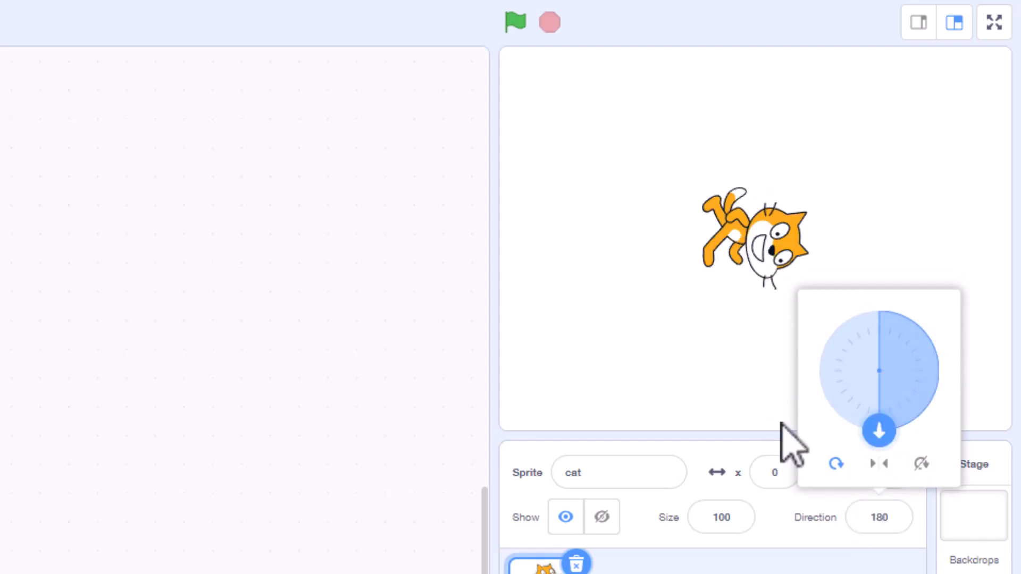
{"action": "left_click", "coordinate": [894, 518]}
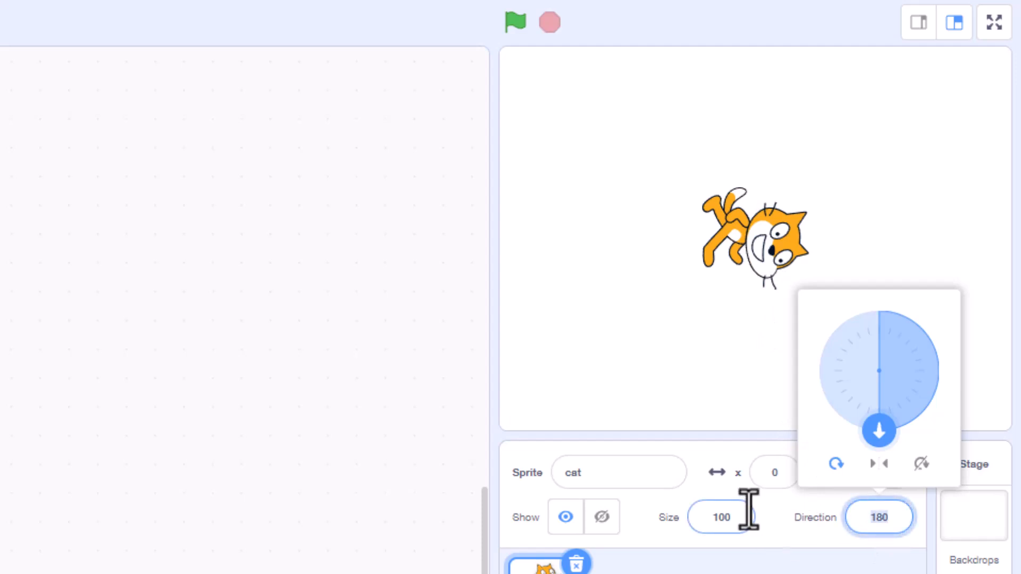
{"action": "type", "text": "0"}
{"action": "key", "text": "Return"}
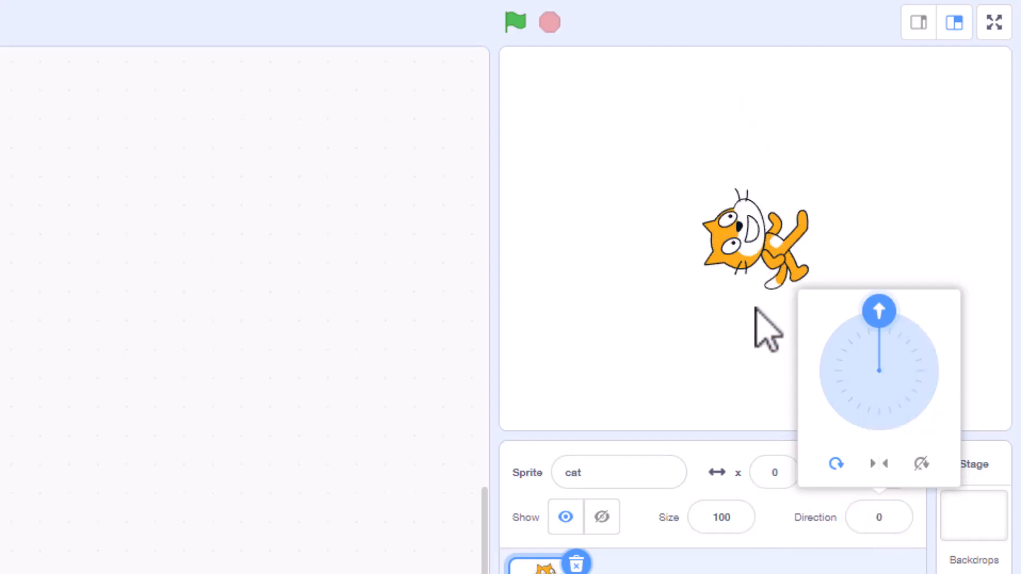
{"action": "left_click", "coordinate": [889, 521]}
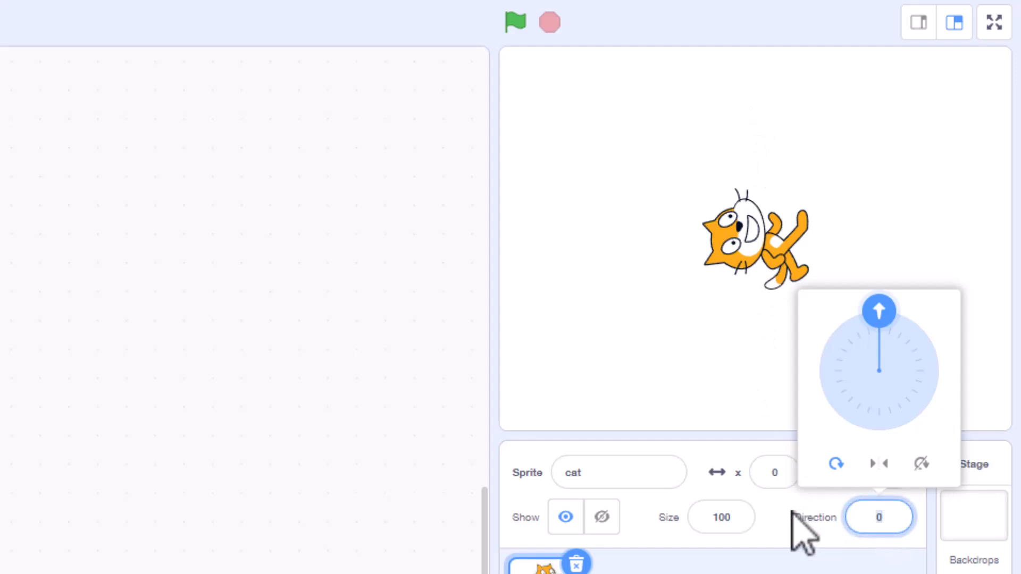
{"action": "key", "text": "Return"}
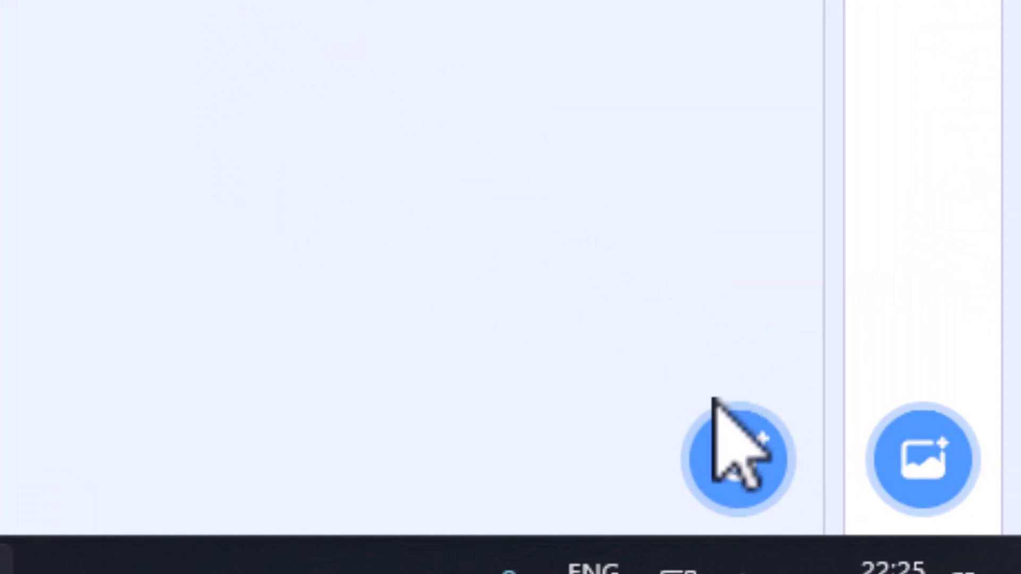
{"action": "mouse_move", "coordinate": [955, 537]}
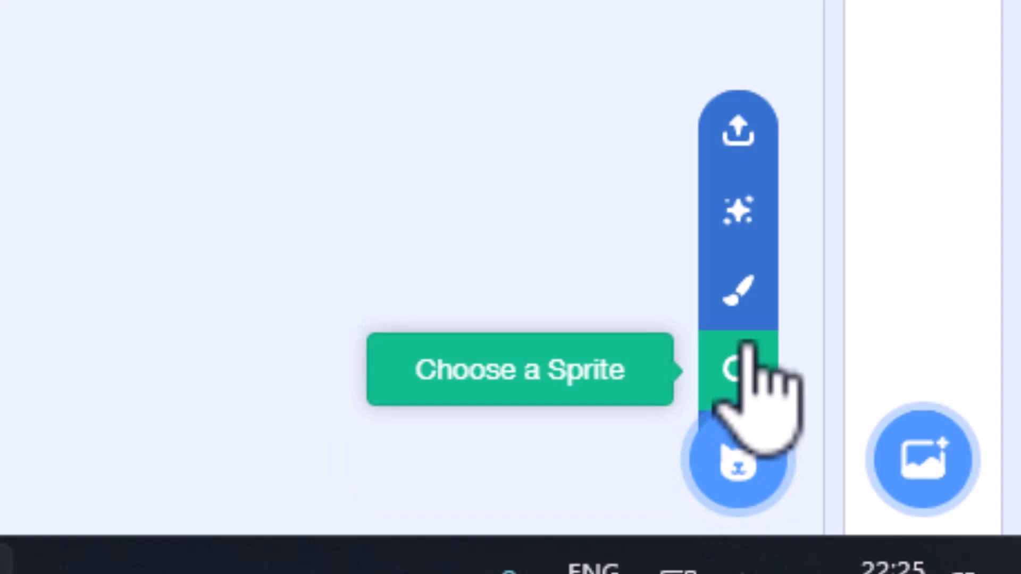
{"action": "left_click", "coordinate": [747, 381]}
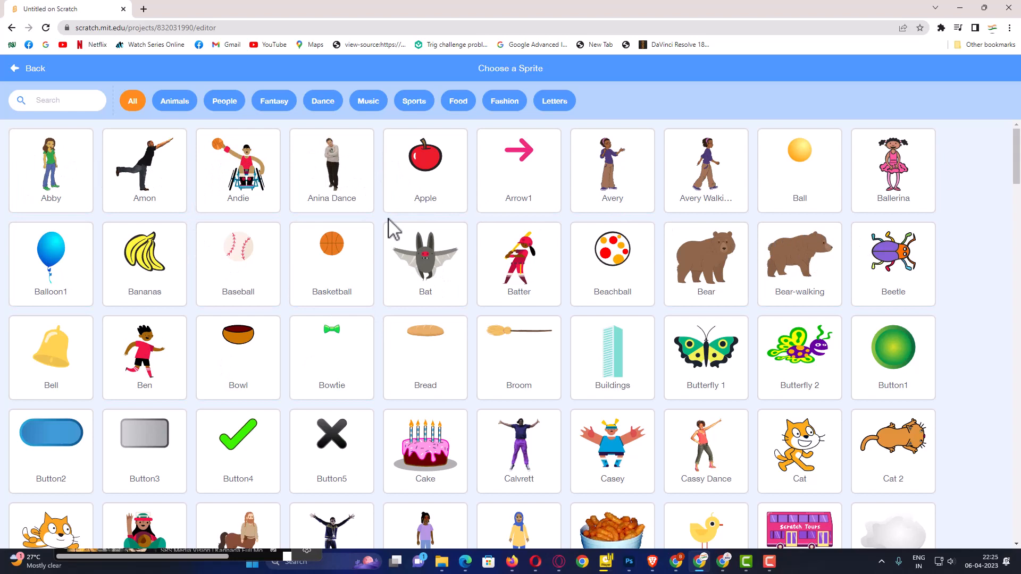
{"action": "left_click", "coordinate": [224, 102]}
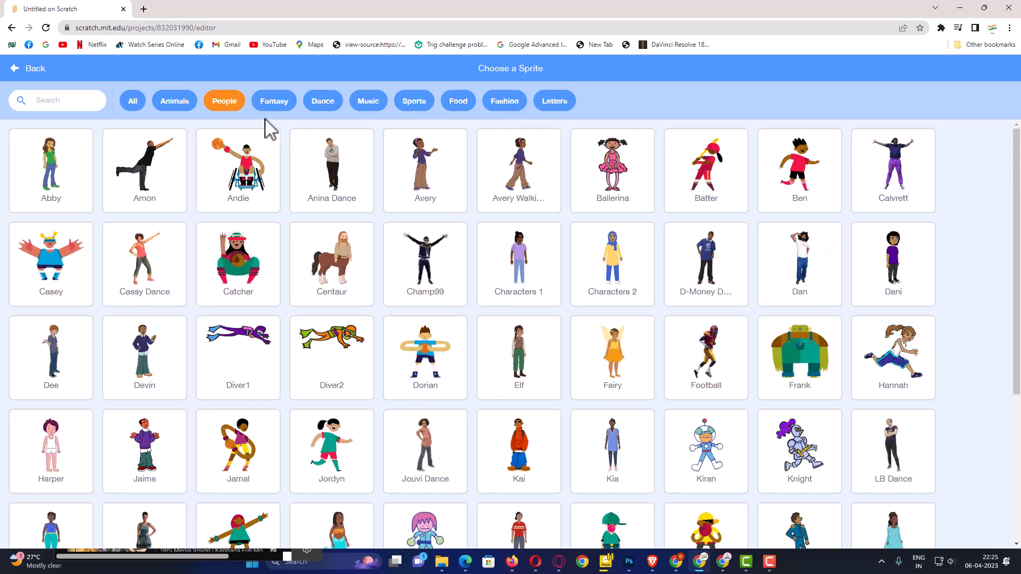
{"action": "left_click", "coordinate": [274, 104]}
{"action": "left_click", "coordinate": [328, 104]}
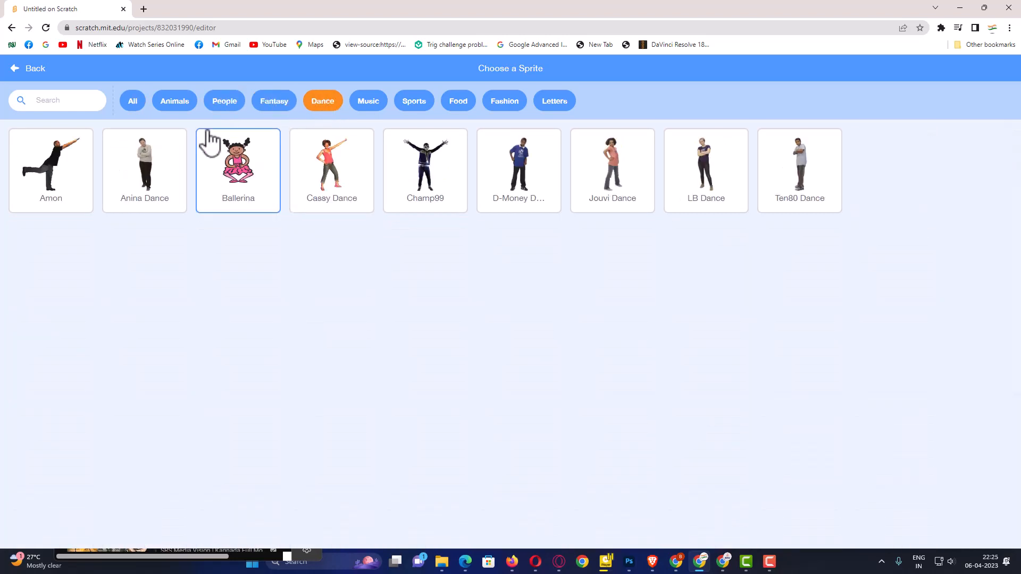
{"action": "left_click", "coordinate": [170, 106]}
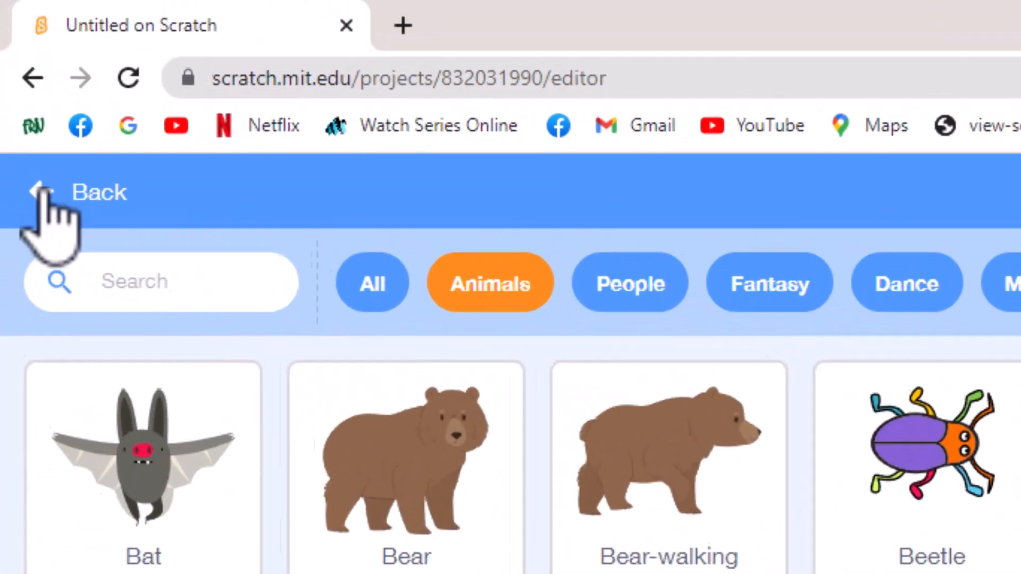
{"action": "left_click", "coordinate": [44, 192]}
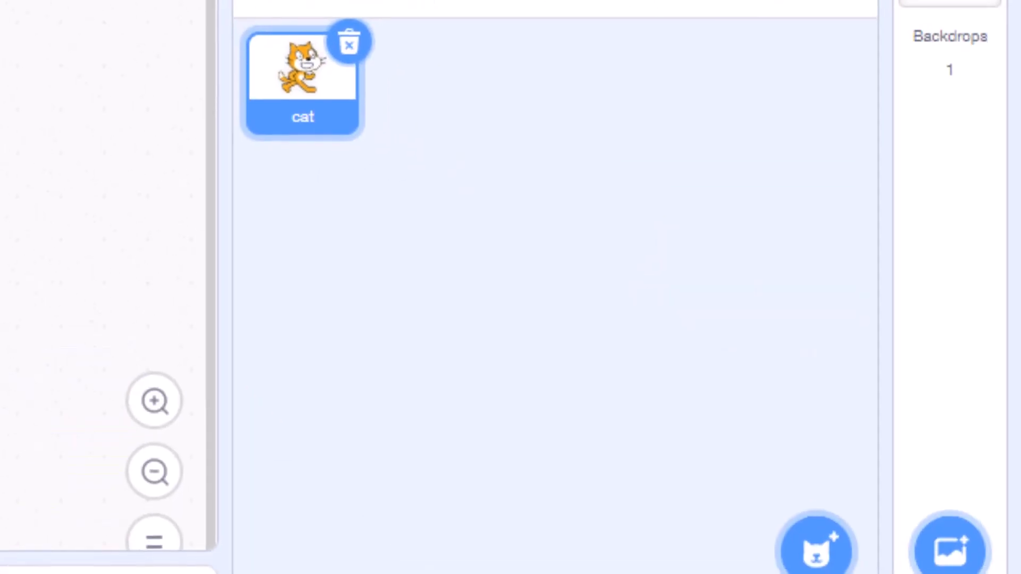
Paint a new blank Sprite1, then delete it so only the cat remains
{"action": "mouse_move", "coordinate": [840, 554]}
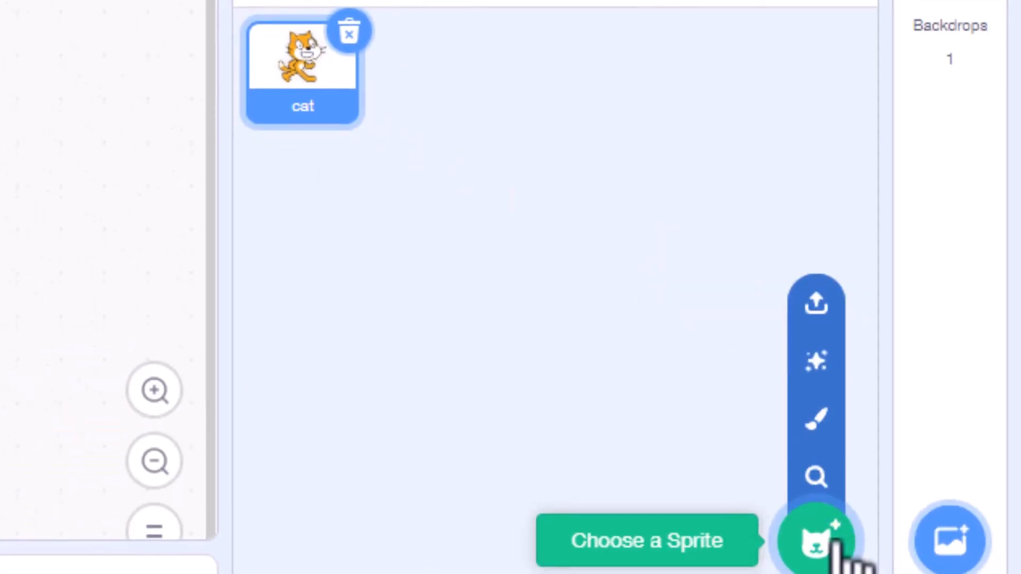
{"action": "left_click", "coordinate": [818, 422]}
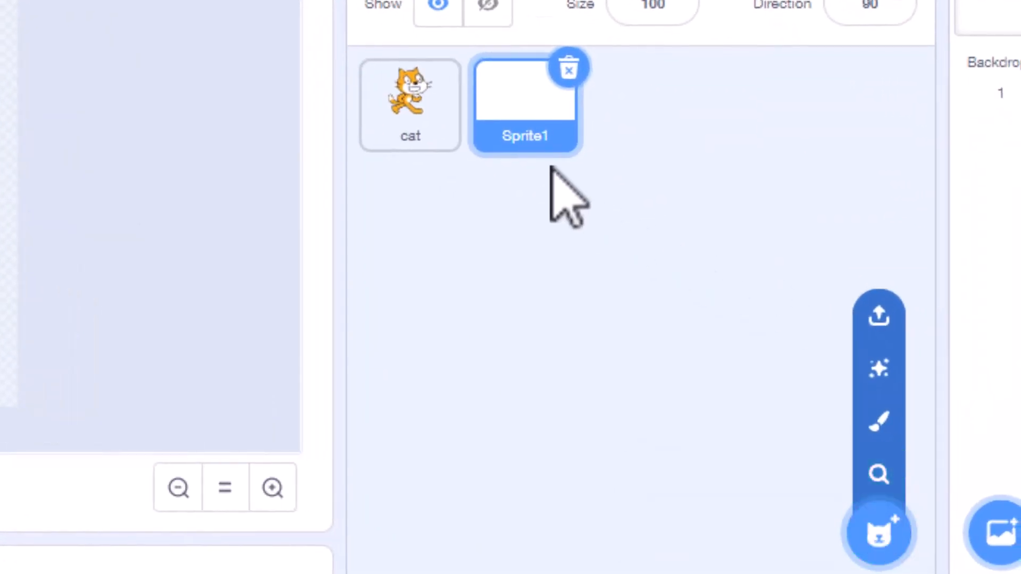
{"action": "left_click", "coordinate": [569, 68]}
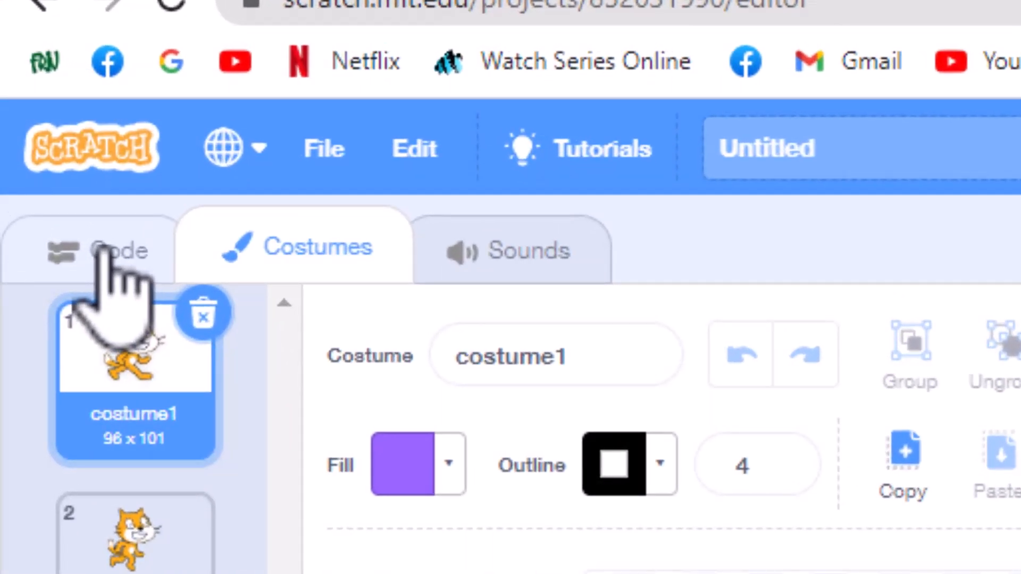
Switch between the cat's Code and Costumes tabs, ending on Code with Motion blocks
{"action": "left_click", "coordinate": [105, 251]}
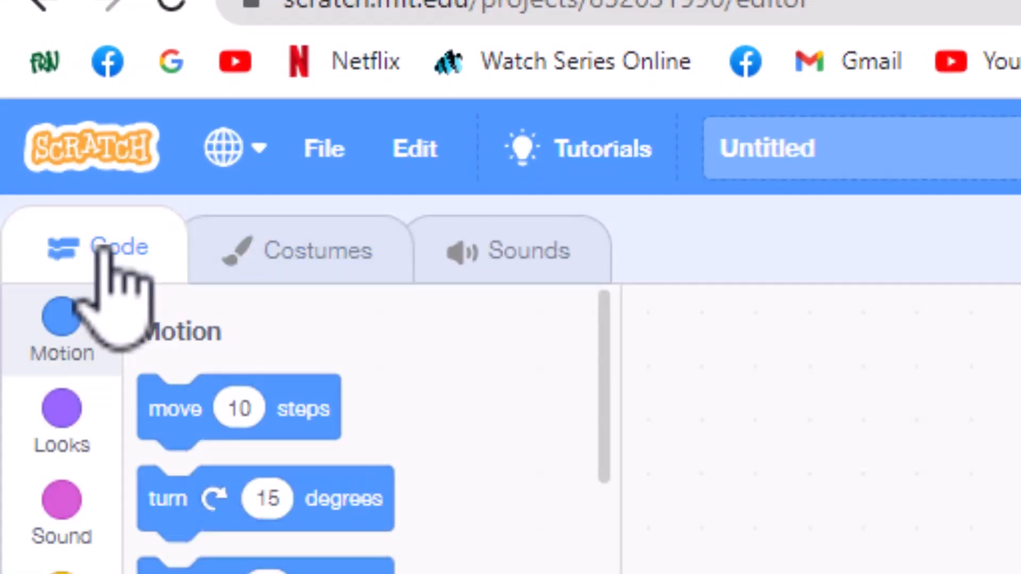
{"action": "left_click", "coordinate": [287, 260]}
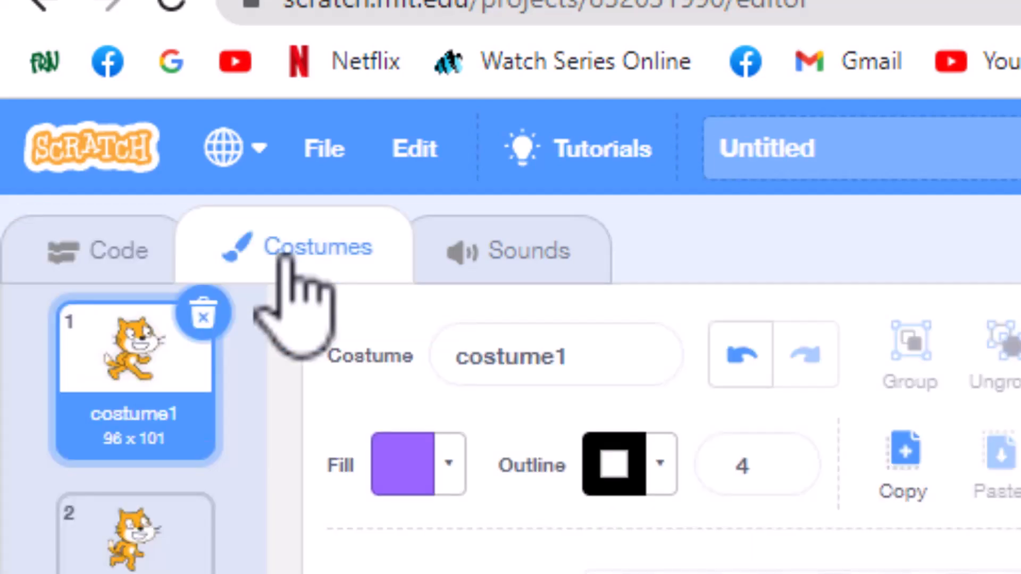
{"action": "left_click", "coordinate": [76, 269]}
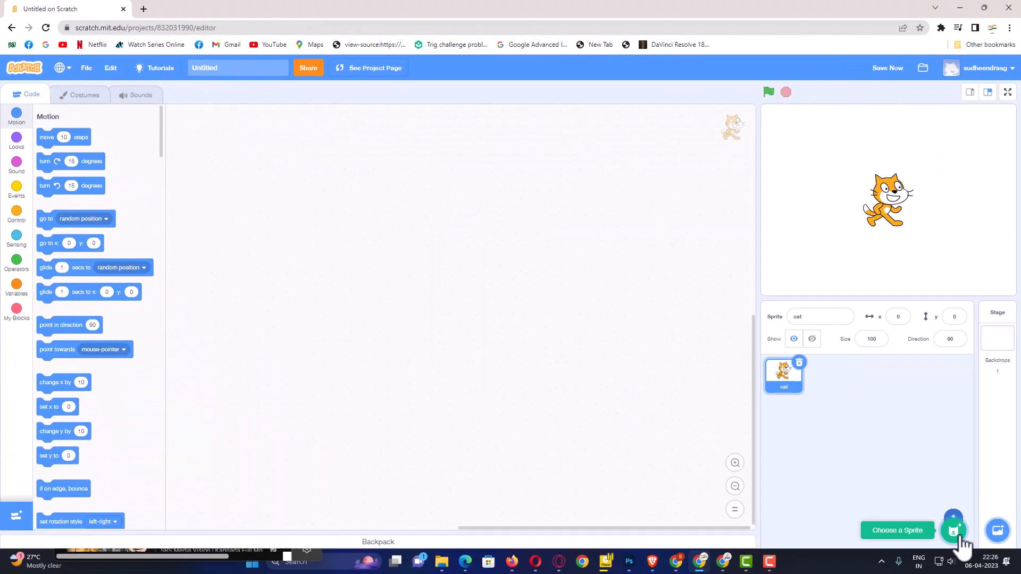
{"action": "mouse_move", "coordinate": [907, 502]}
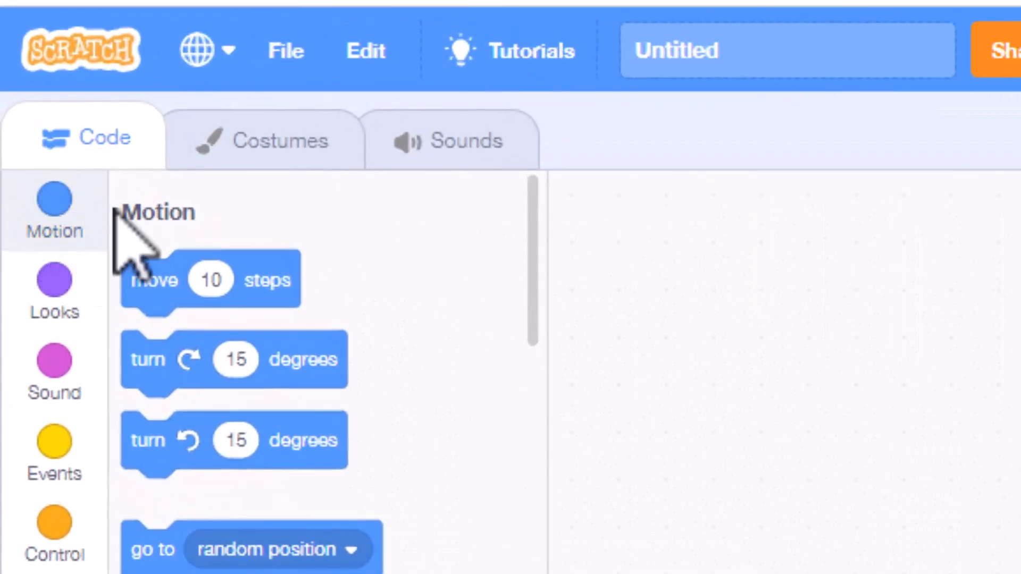
{"action": "left_click", "coordinate": [58, 277]}
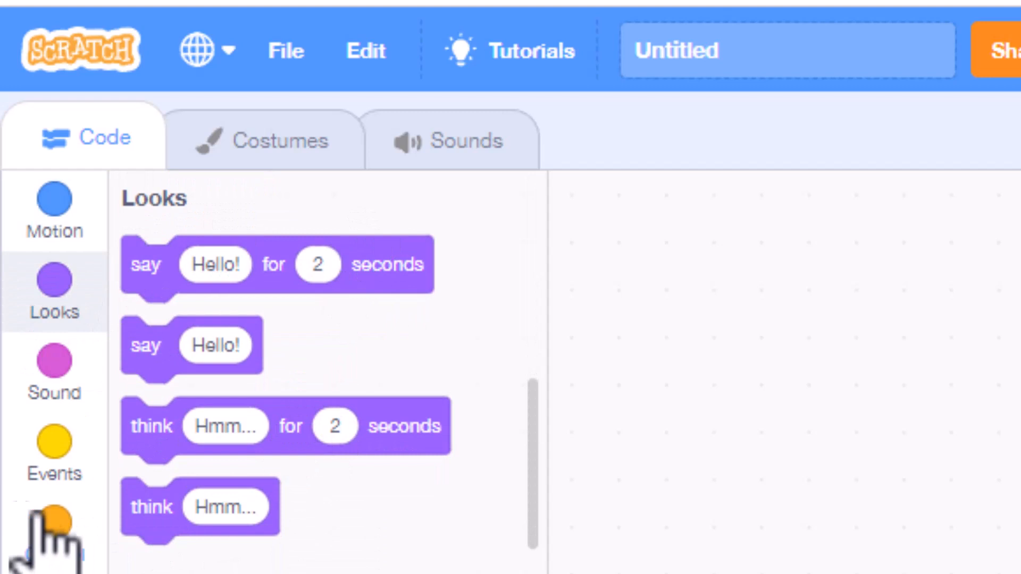
{"action": "left_click", "coordinate": [55, 380]}
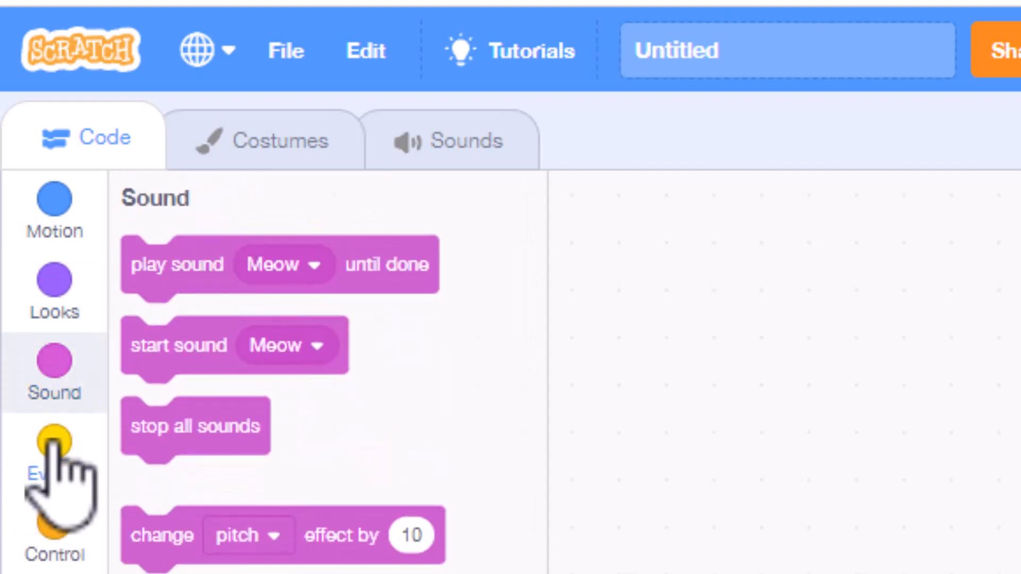
{"action": "left_click", "coordinate": [50, 460]}
{"action": "left_click", "coordinate": [53, 537]}
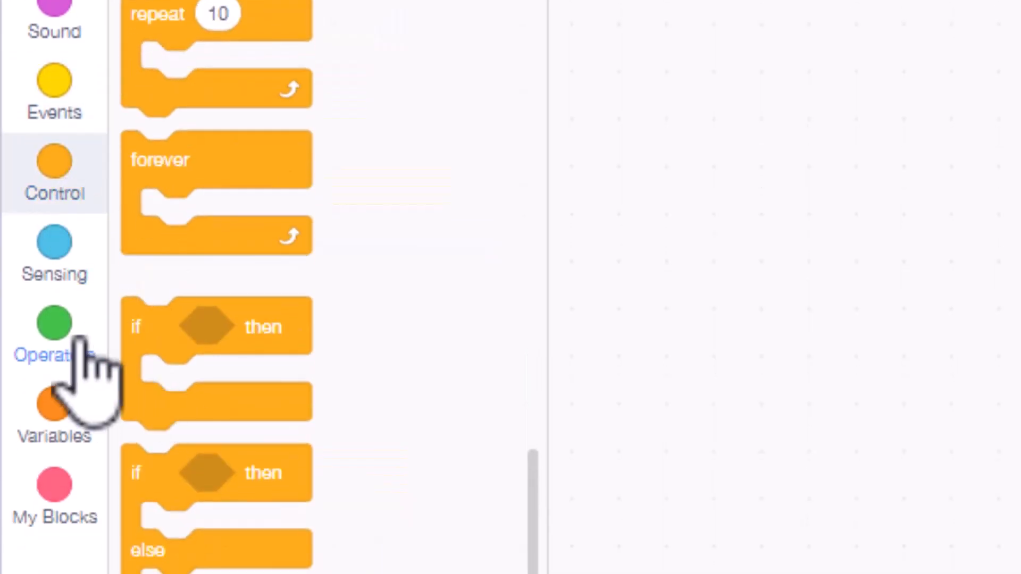
{"action": "left_click", "coordinate": [58, 256]}
{"action": "left_click", "coordinate": [53, 341]}
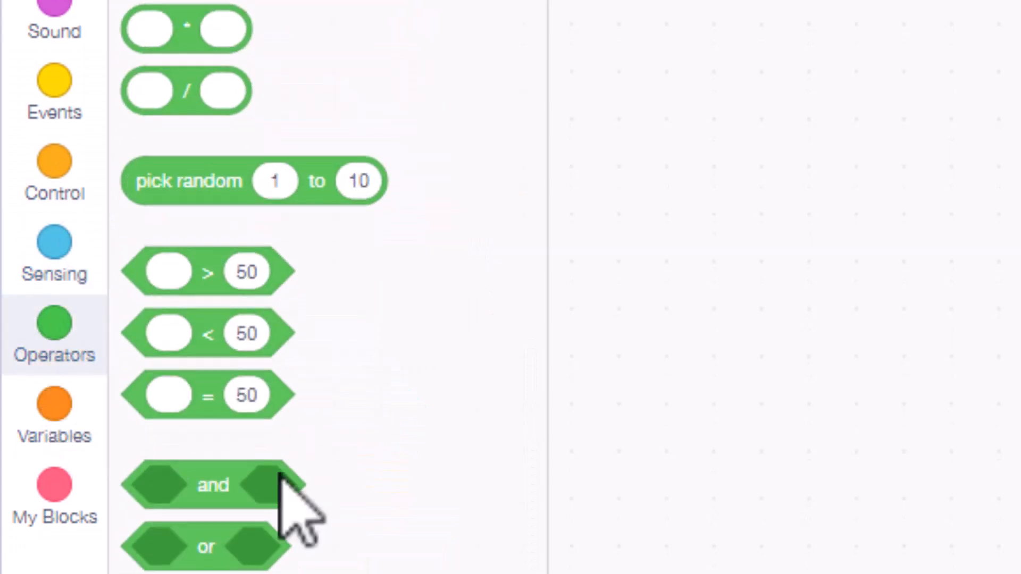
{"action": "left_click", "coordinate": [53, 413]}
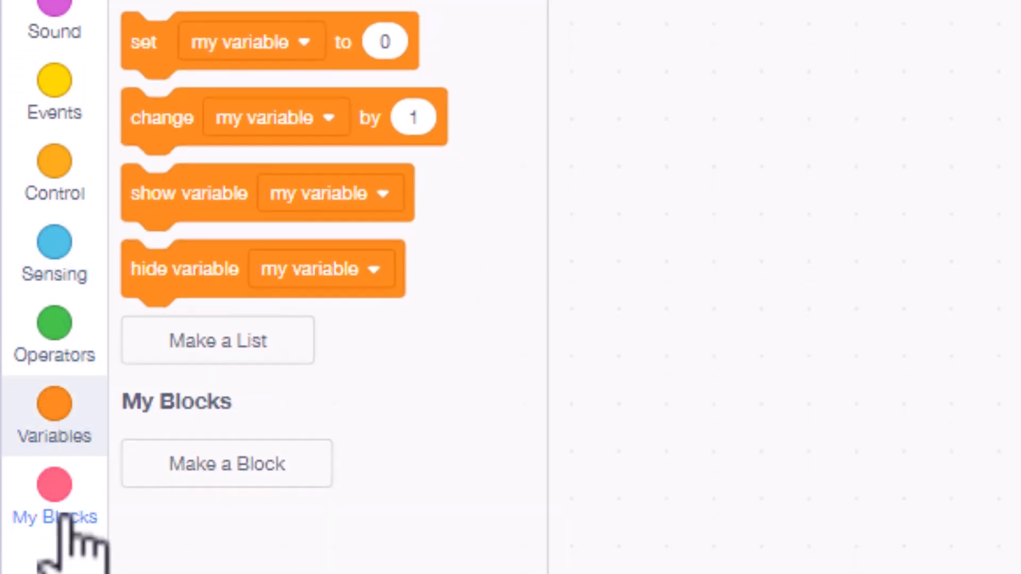
{"action": "left_click", "coordinate": [59, 532]}
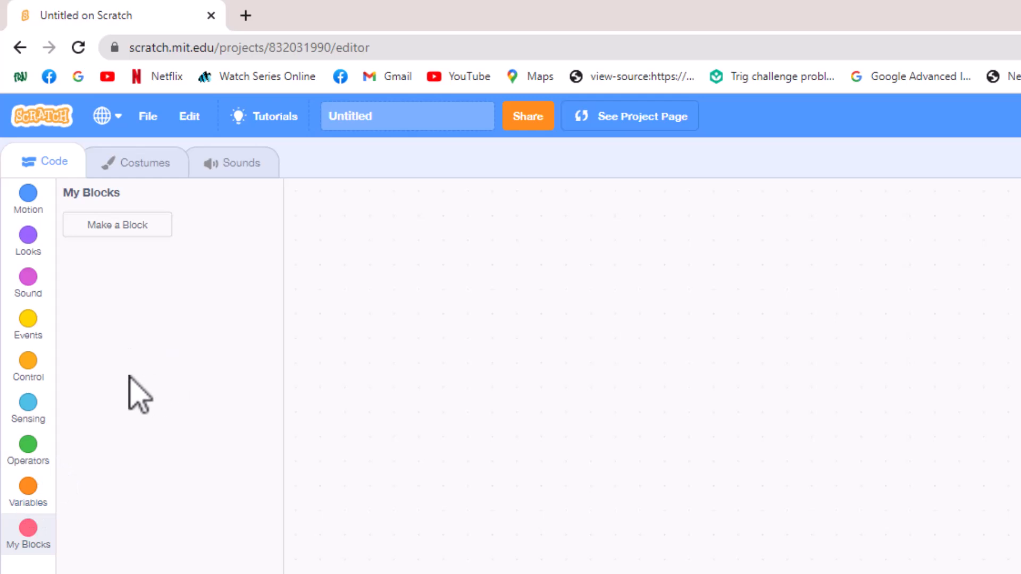
{"action": "left_click", "coordinate": [30, 192]}
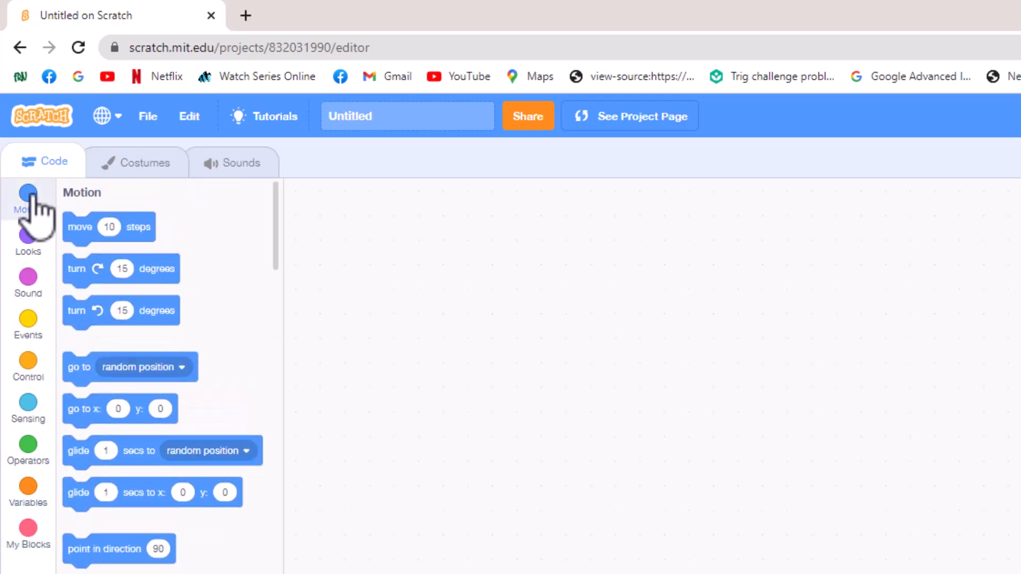
In costume1, select the head and arms, rotate the right arm, then undo the rotation
{"action": "left_click", "coordinate": [142, 164]}
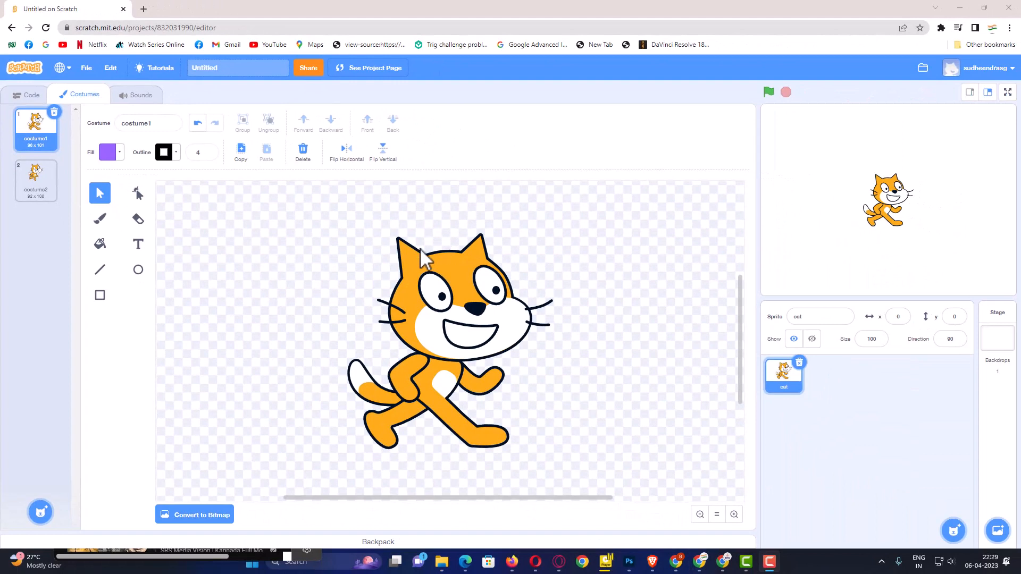
{"action": "left_click", "coordinate": [415, 261]}
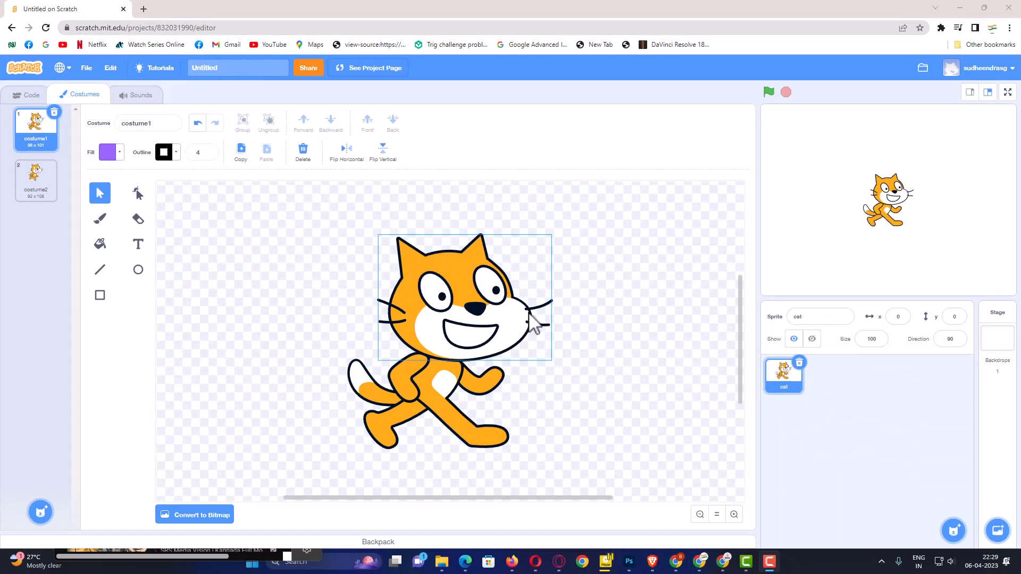
{"action": "left_click", "coordinate": [441, 306]}
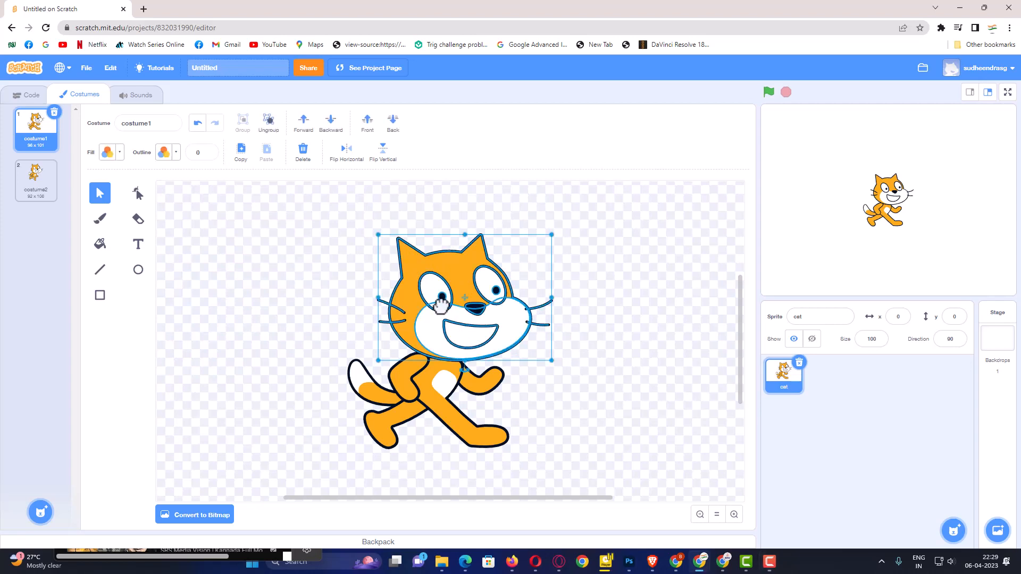
{"action": "left_click", "coordinate": [417, 403]}
{"action": "left_click", "coordinate": [487, 389]}
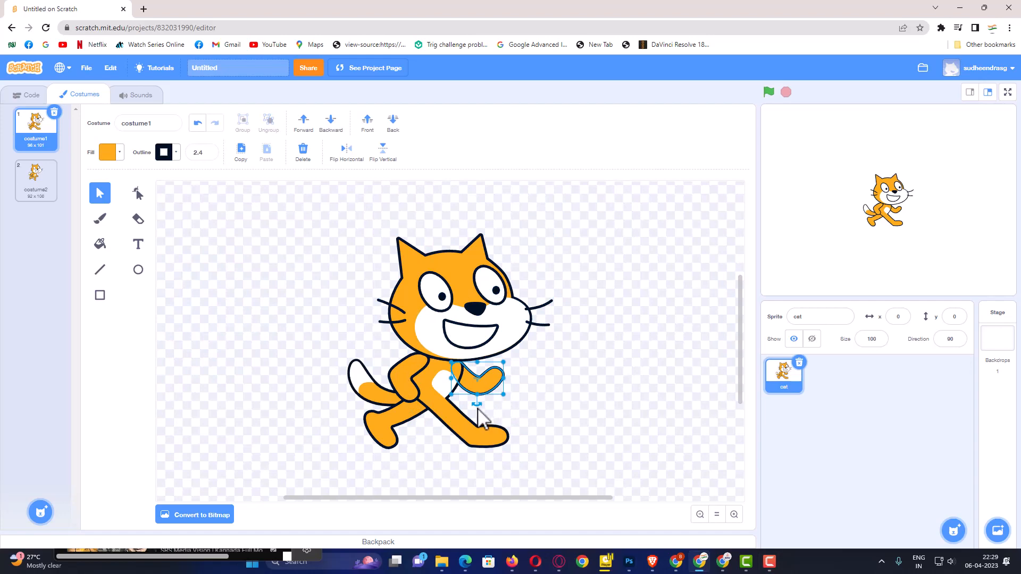
{"action": "left_click_drag", "start_coordinate": [476, 404], "coordinate": [498, 397]}
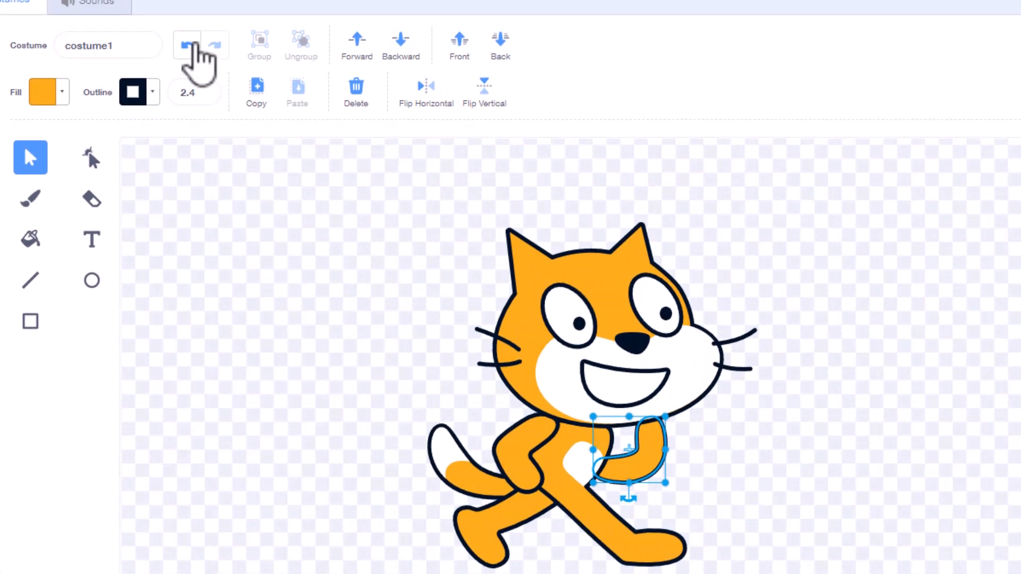
{"action": "left_click", "coordinate": [188, 45]}
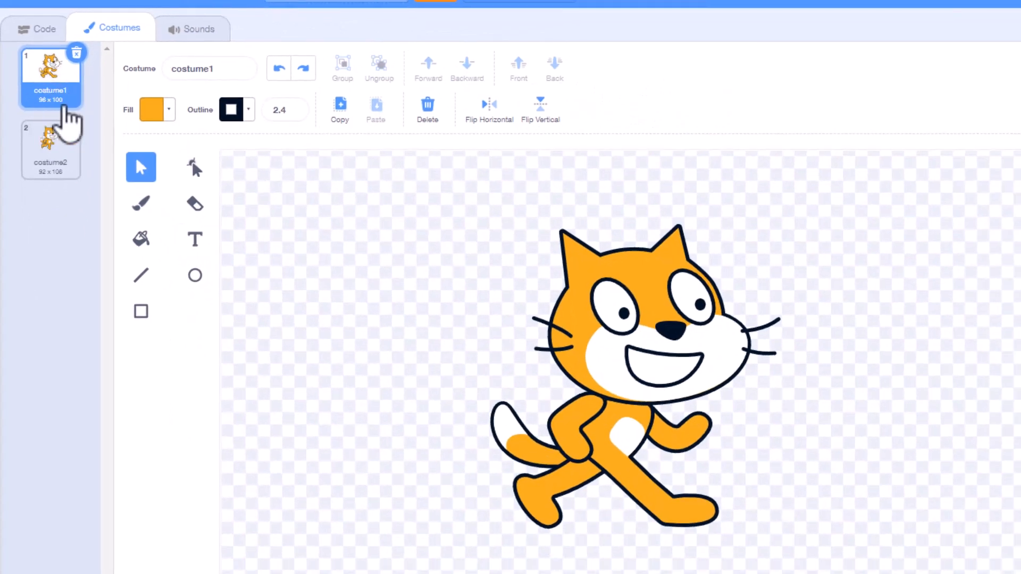
Select then deselect the head, and open costume2 with its front leg selected
{"action": "left_click", "coordinate": [604, 396]}
{"action": "left_click", "coordinate": [529, 394]}
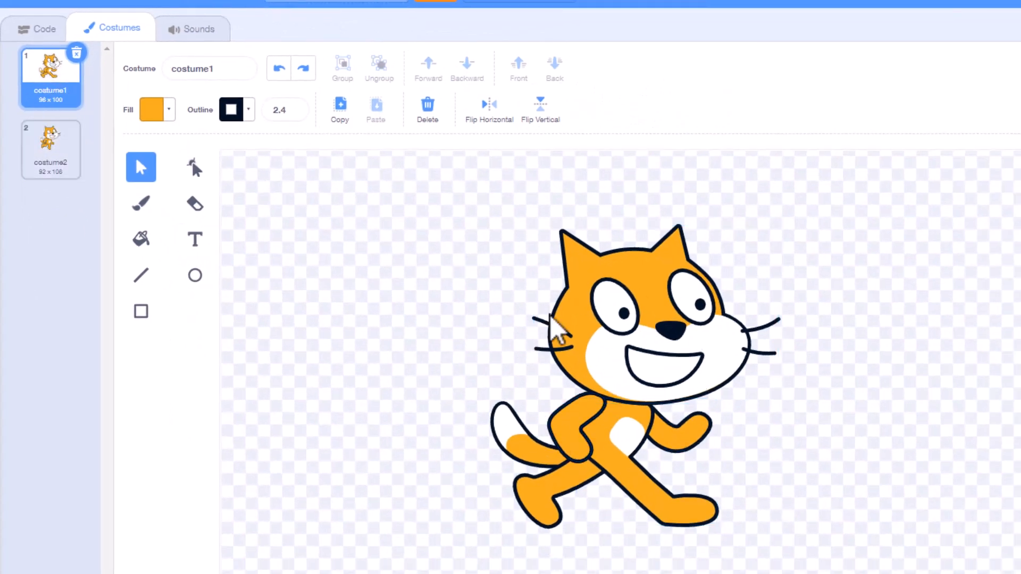
{"action": "left_click", "coordinate": [50, 145]}
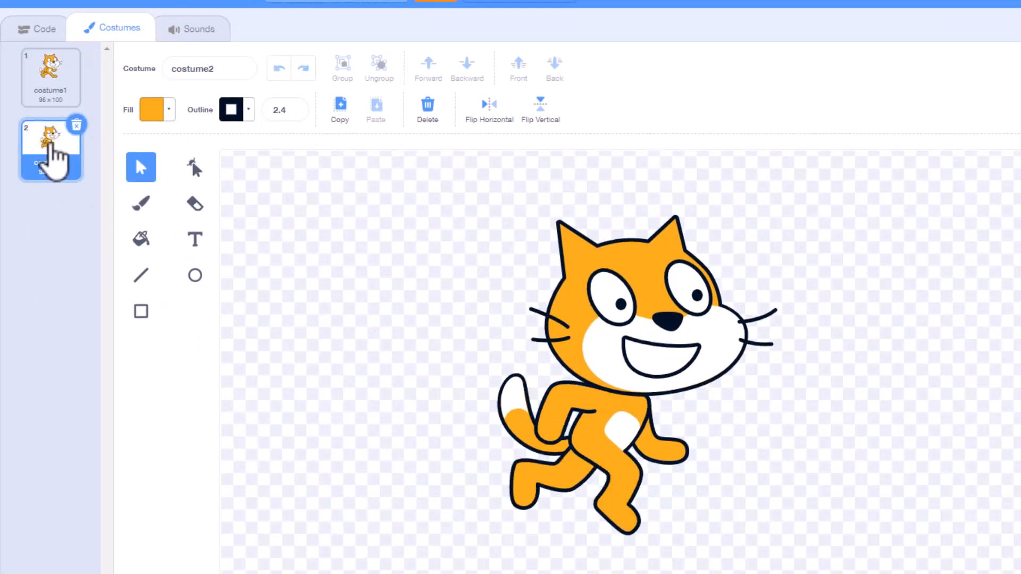
{"action": "left_click", "coordinate": [617, 478]}
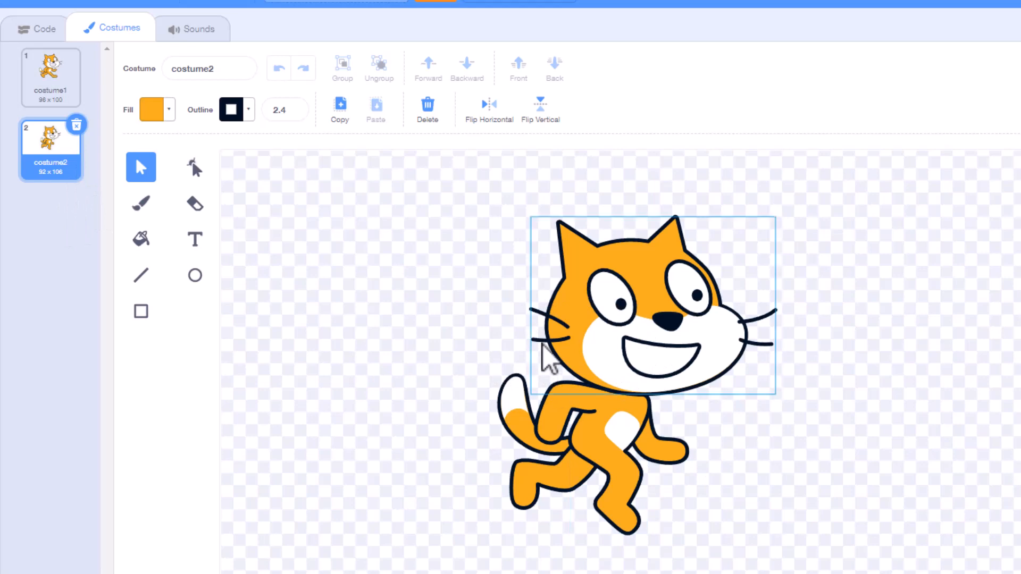
{"action": "mouse_move", "coordinate": [105, 568]}
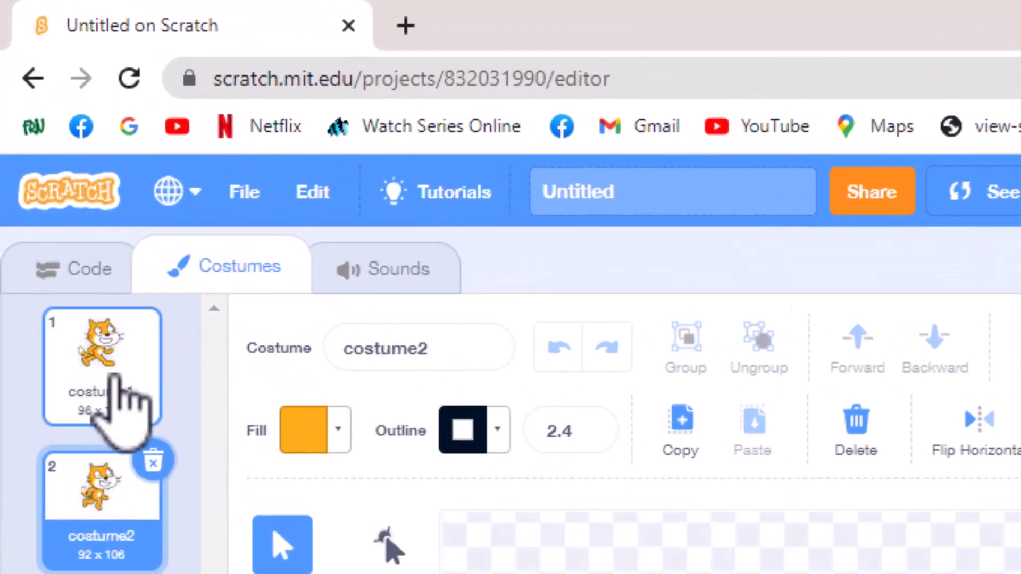
Rename the cat's first costume, costume1, to pose1
{"action": "left_click", "coordinate": [36, 120]}
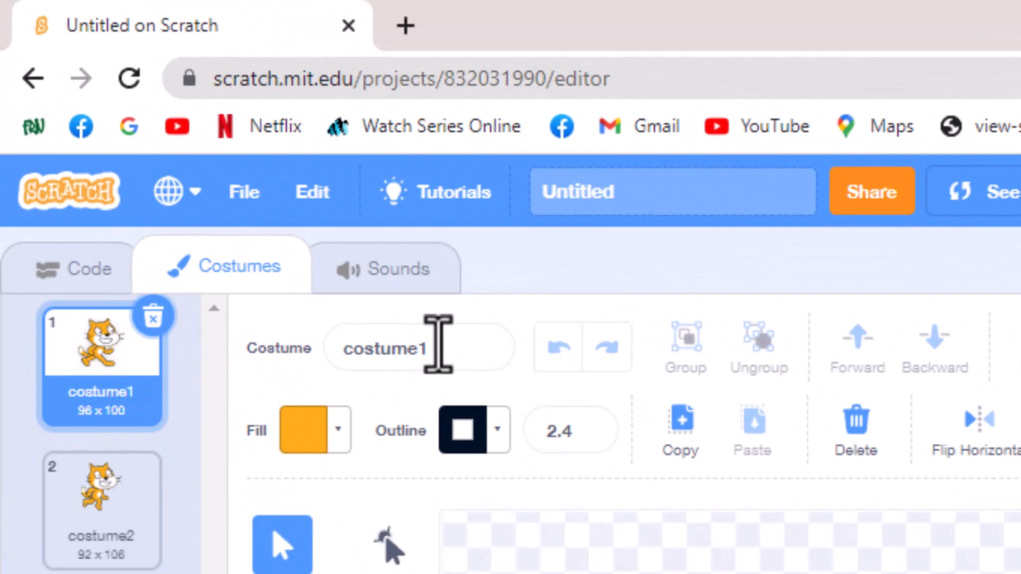
{"action": "left_click", "coordinate": [399, 347]}
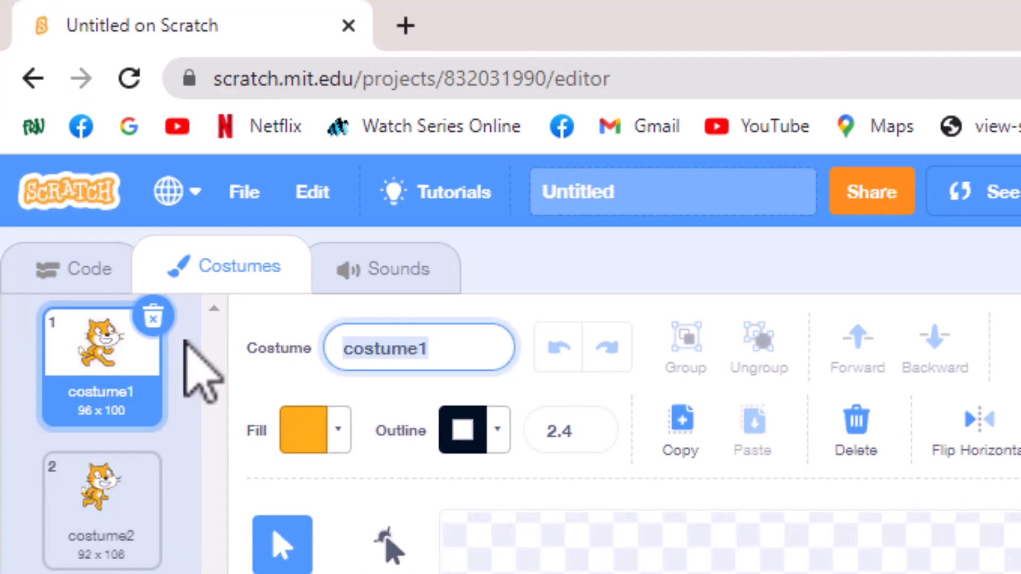
{"action": "type", "text": "pose"}
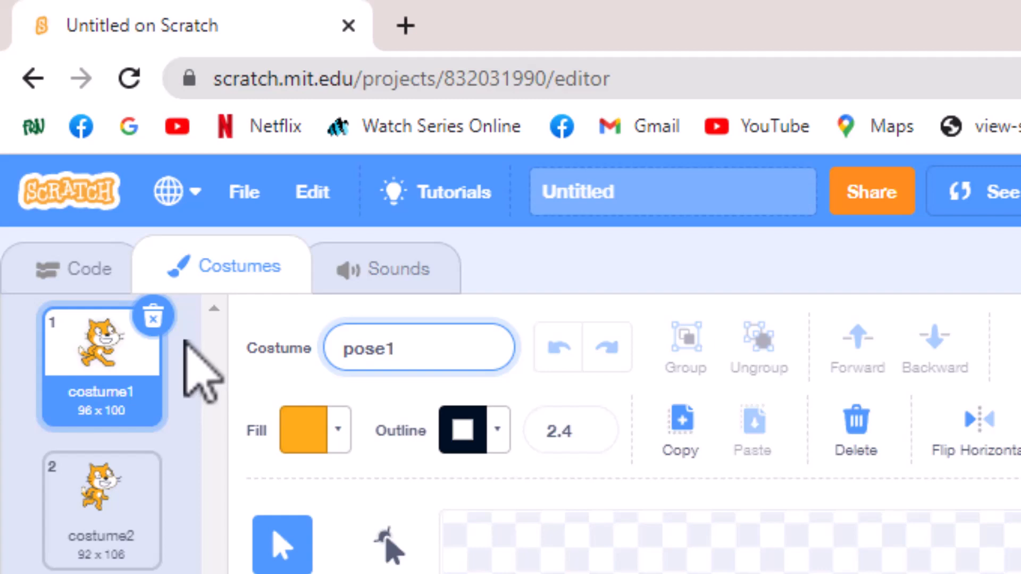
Rename the second costume, costume2, to pose2
{"action": "left_click", "coordinate": [137, 534]}
{"action": "left_click", "coordinate": [451, 351]}
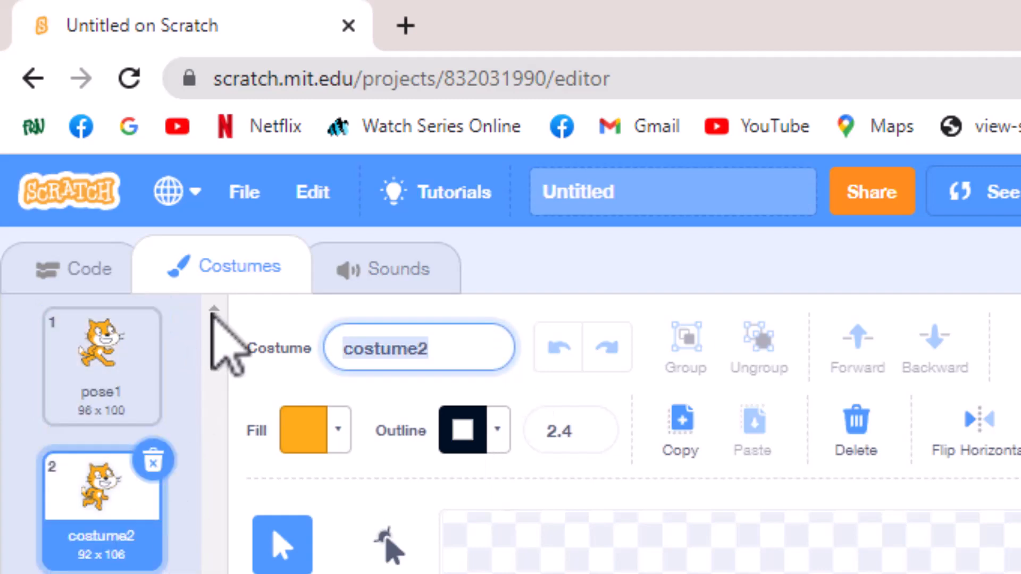
{"action": "type", "text": "pose"}
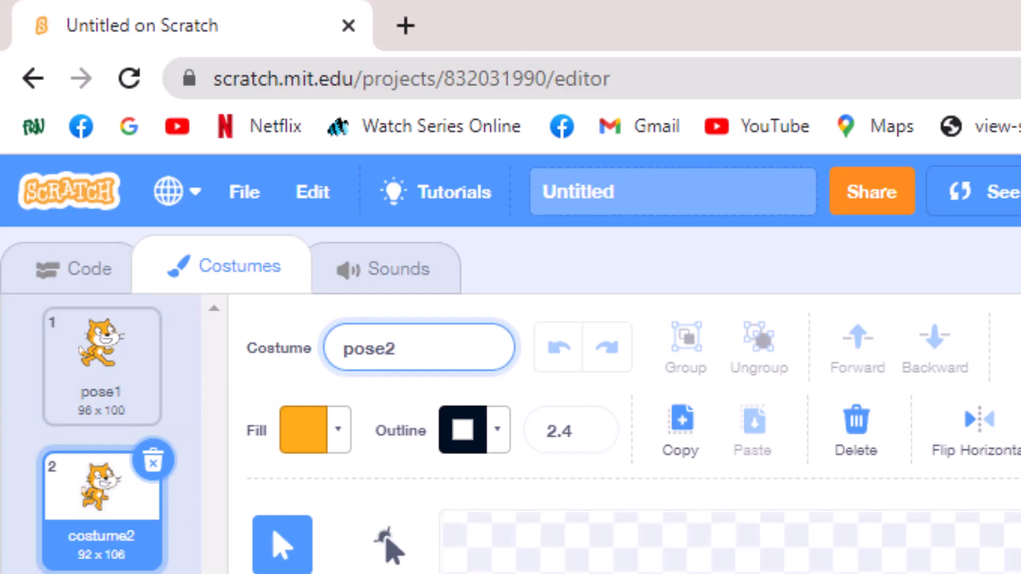
{"action": "key", "text": "Return"}
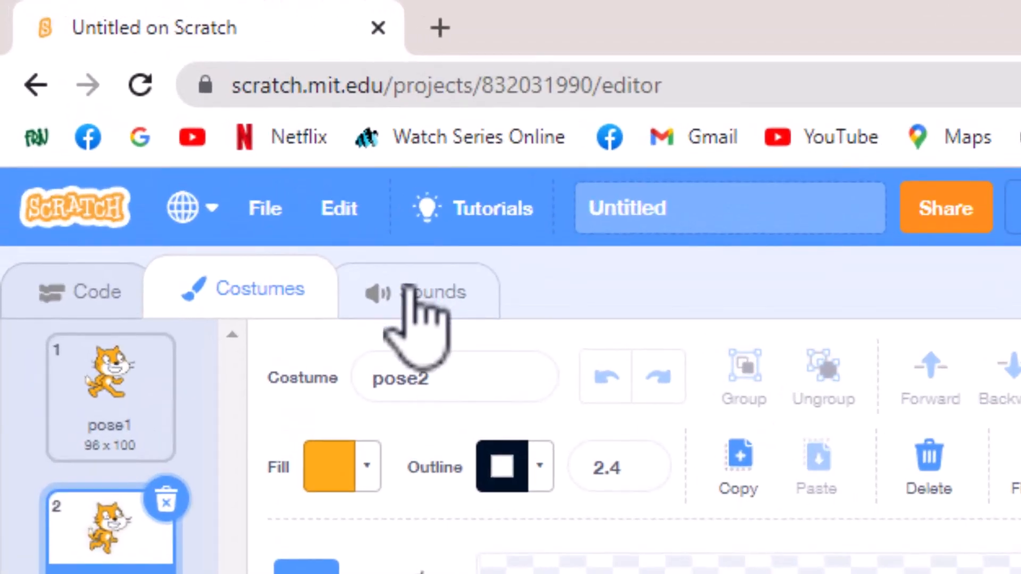
Play the cat's Meow sound twice in the Sounds tab, then return to the code area
{"action": "left_click", "coordinate": [415, 298]}
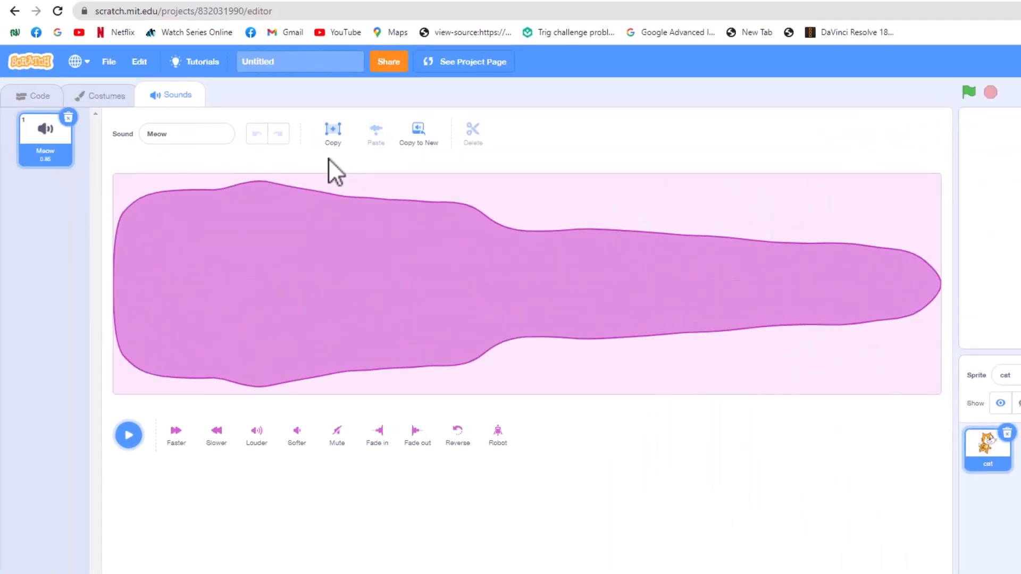
{"action": "left_click", "coordinate": [127, 438]}
{"action": "left_click", "coordinate": [128, 438]}
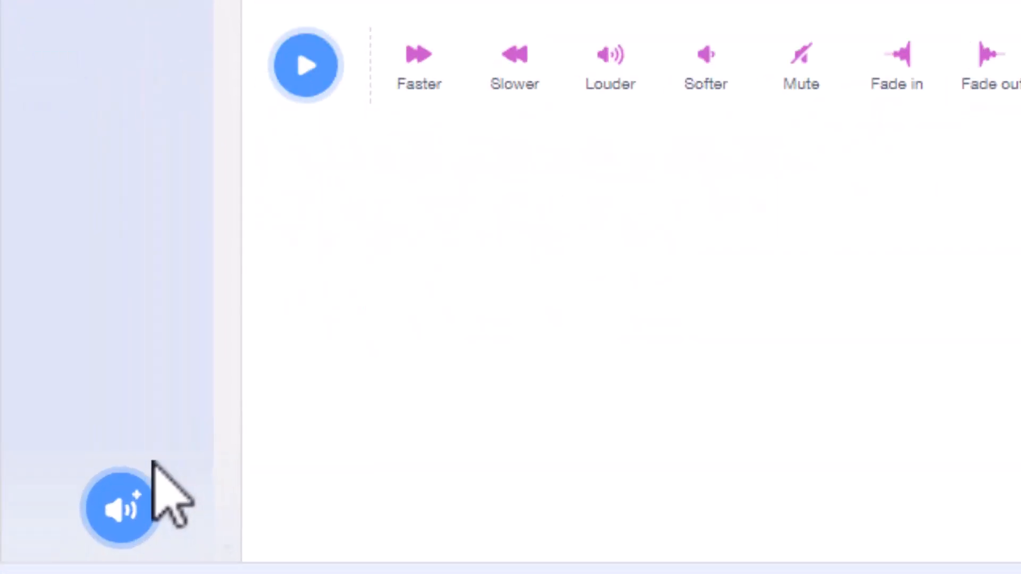
{"action": "mouse_move", "coordinate": [125, 503]}
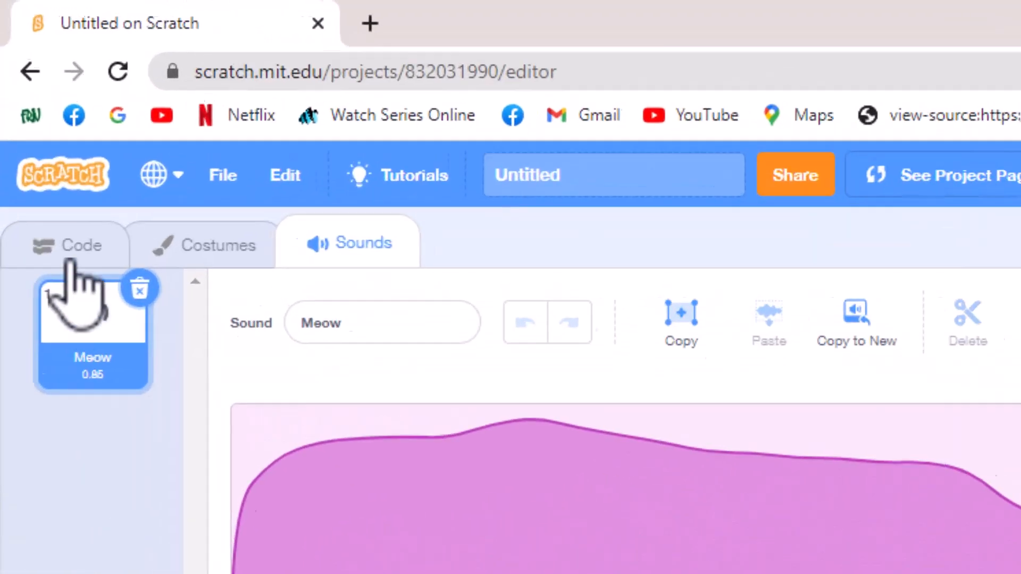
{"action": "left_click", "coordinate": [27, 94]}
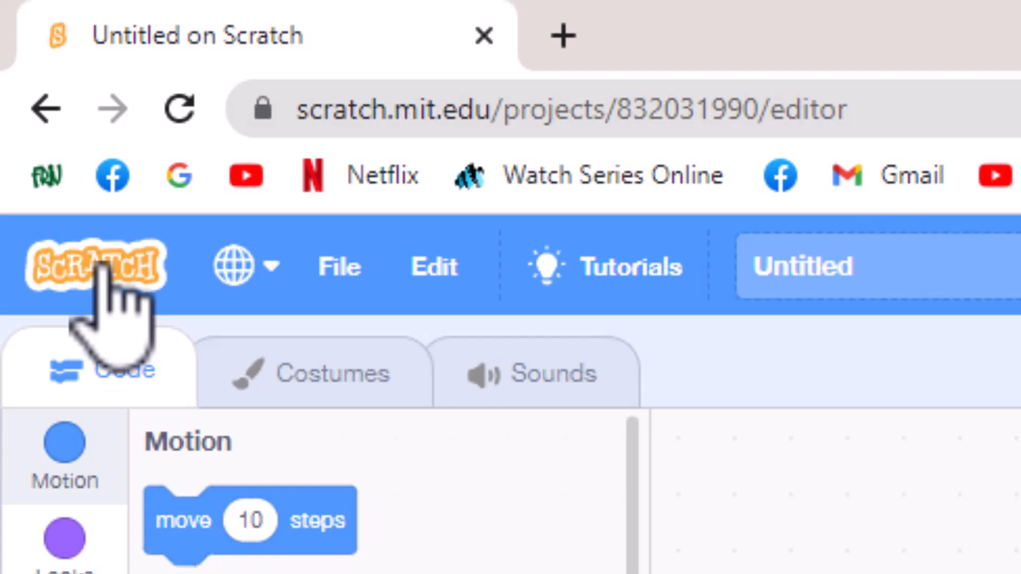
{"action": "left_click", "coordinate": [272, 263]}
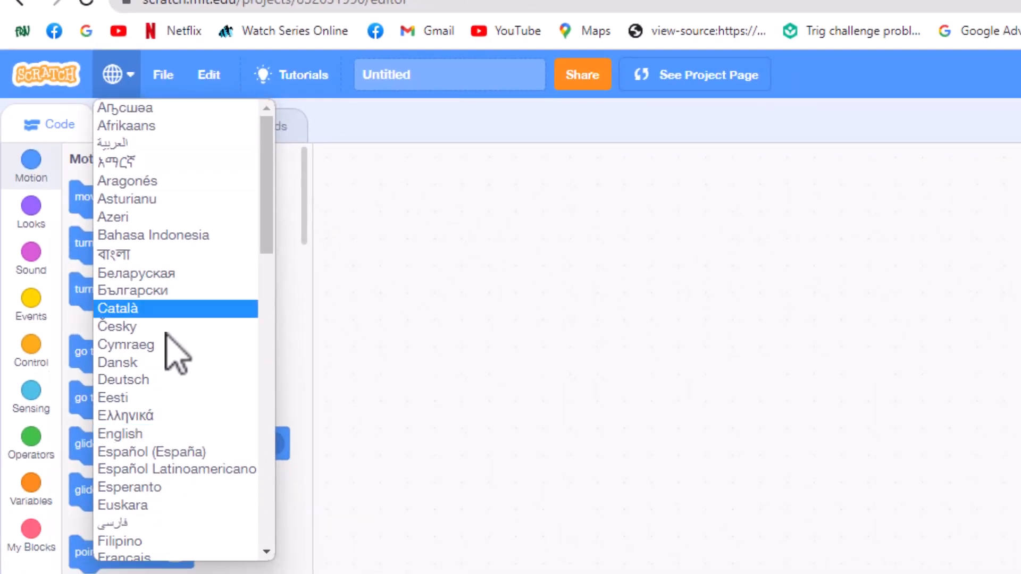
{"action": "scroll", "coordinate": [167, 442], "scroll_direction": "down", "scroll_amount": 6}
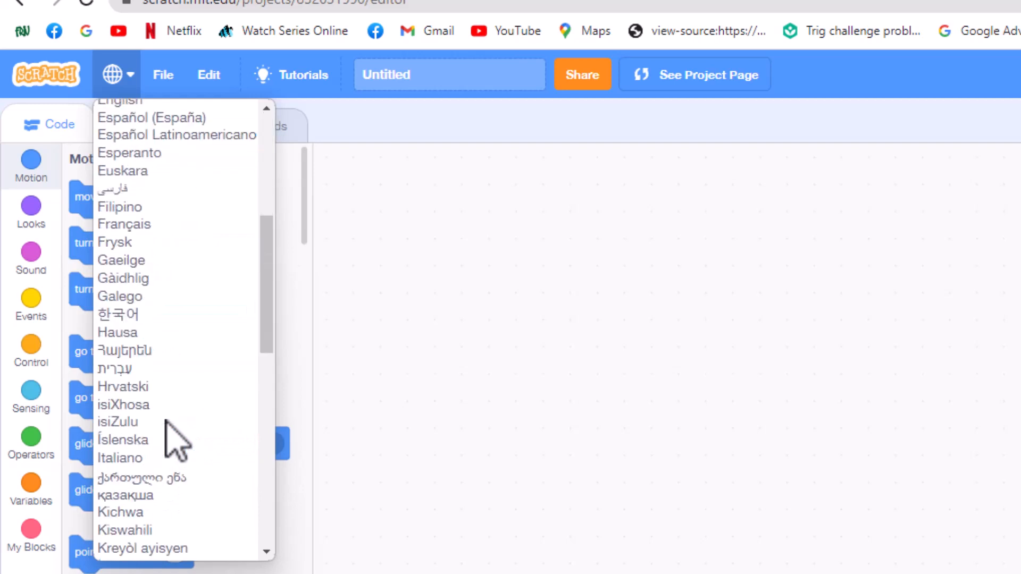
{"action": "scroll", "coordinate": [212, 341], "scroll_direction": "up", "scroll_amount": 1}
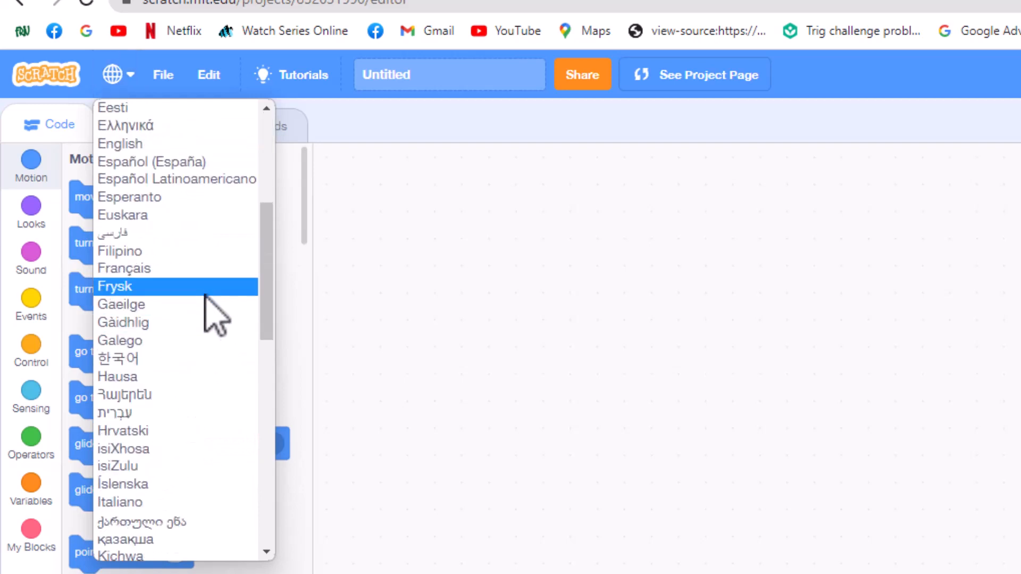
{"action": "left_click", "coordinate": [170, 154]}
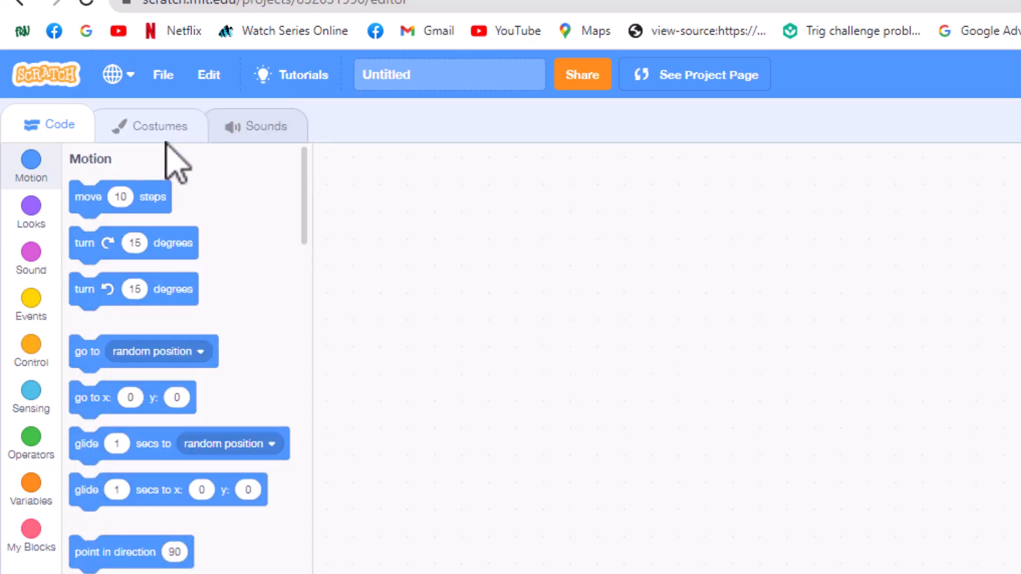
{"action": "left_click", "coordinate": [164, 80]}
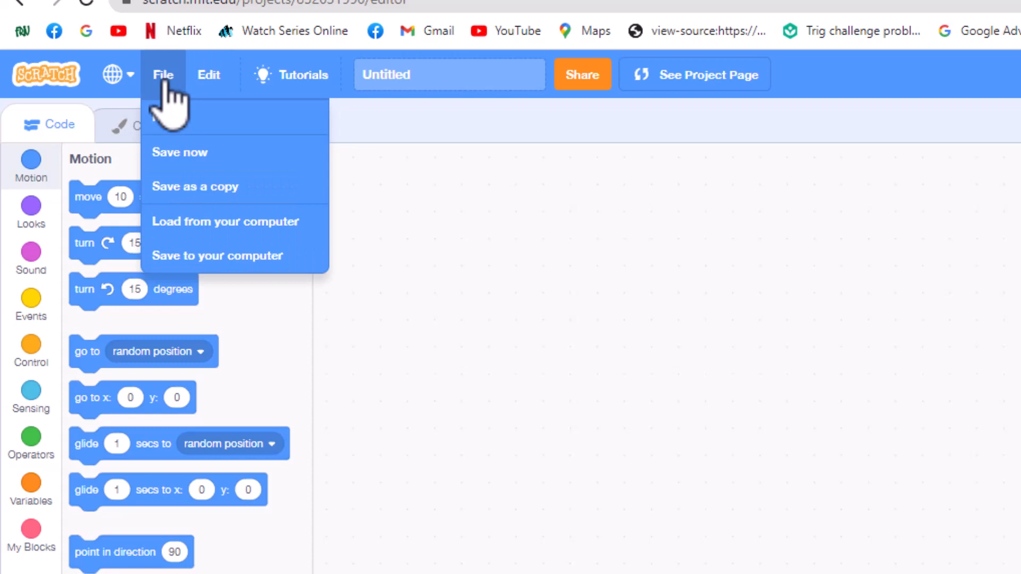
{"action": "left_click", "coordinate": [204, 79]}
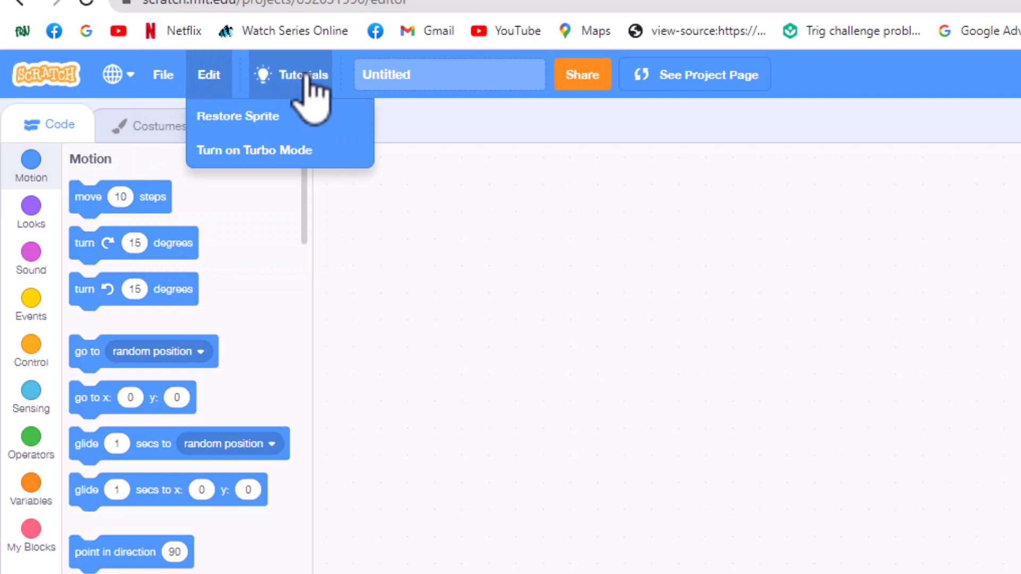
{"action": "left_click", "coordinate": [454, 73]}
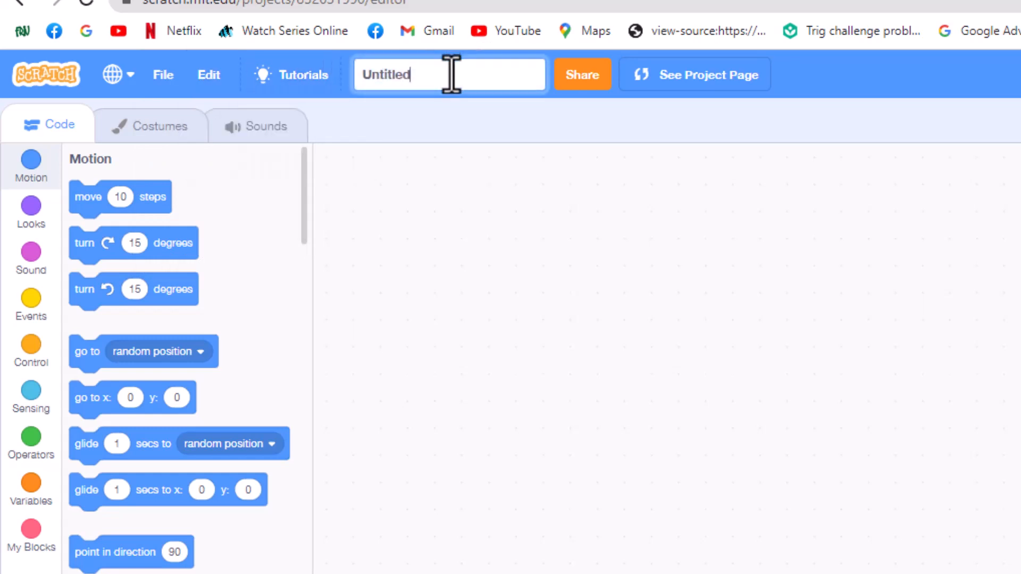
Replace the Untitled project title with my_first_project
{"action": "left_click_drag", "start_coordinate": [442, 78], "coordinate": [340, 79]}
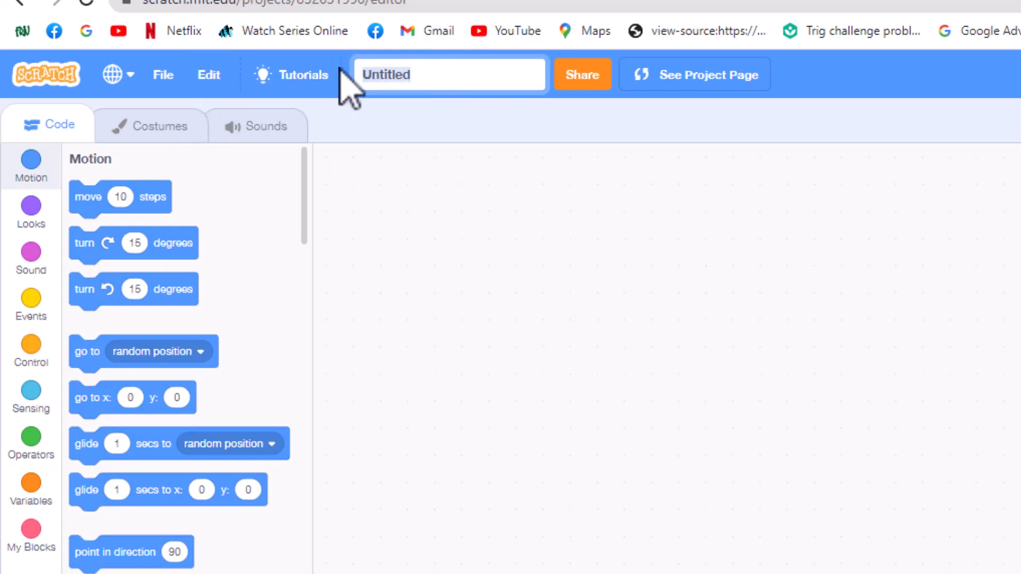
{"action": "type", "text": "m"}
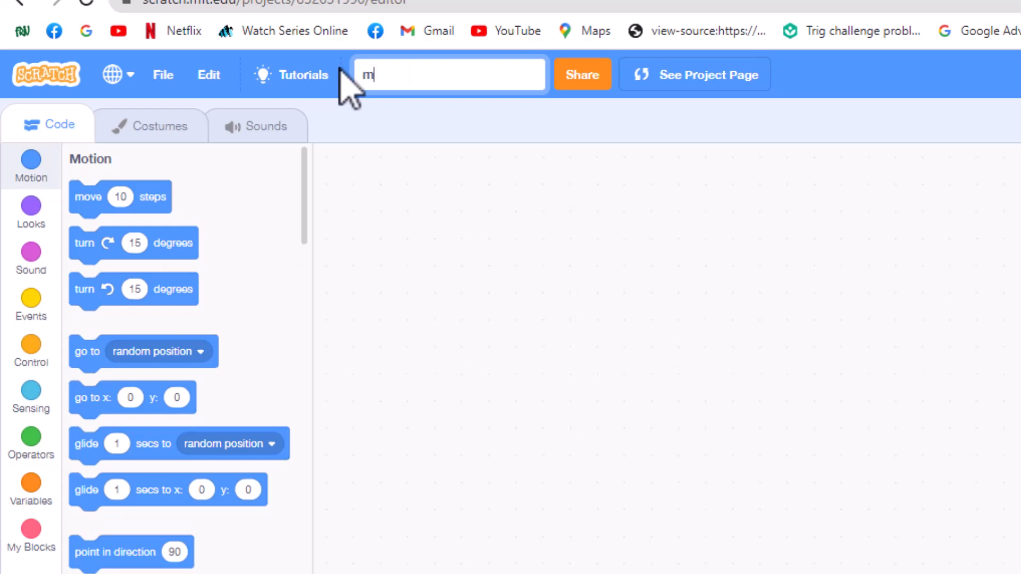
{"action": "type", "text": "y_frist"}
{"action": "key", "text": "BackSpace"}
{"action": "key", "text": "BackSpace"}
{"action": "key", "text": "BackSpace"}
{"action": "key", "text": "BackSpace"}
{"action": "type", "text": "irst_pro"}
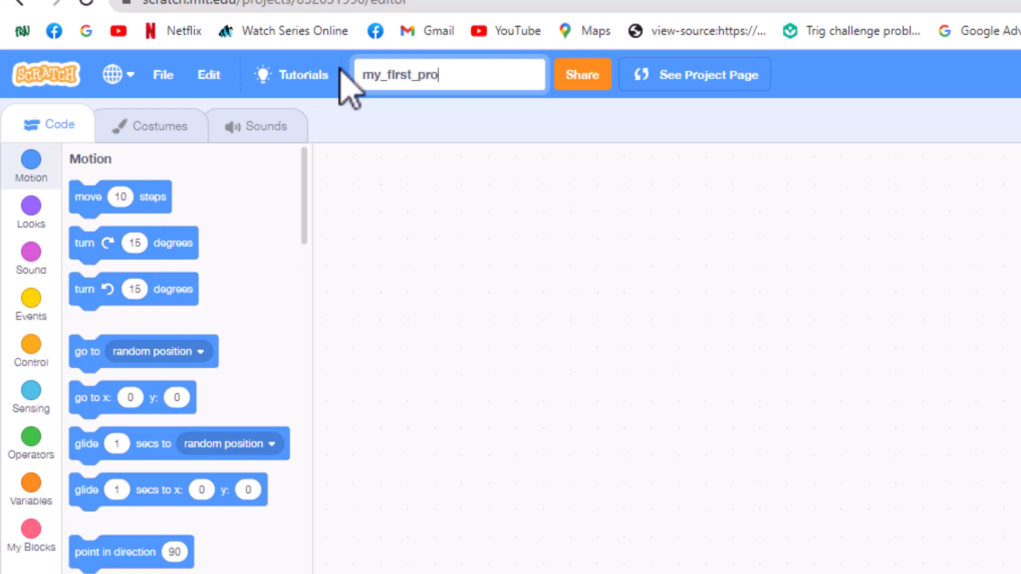
{"action": "type", "text": "ject"}
{"action": "key", "text": "Return"}
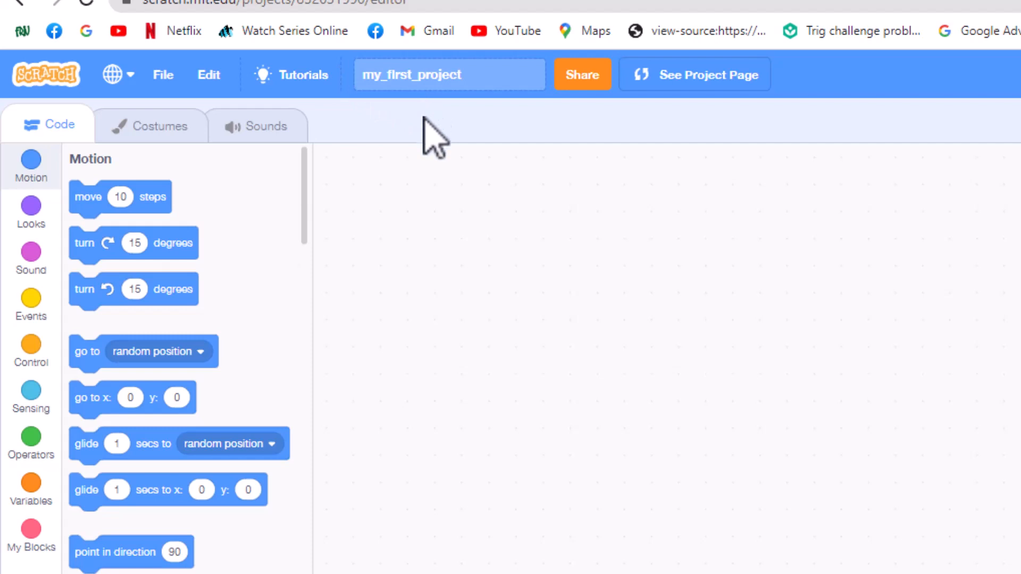
{"action": "left_click", "coordinate": [477, 75]}
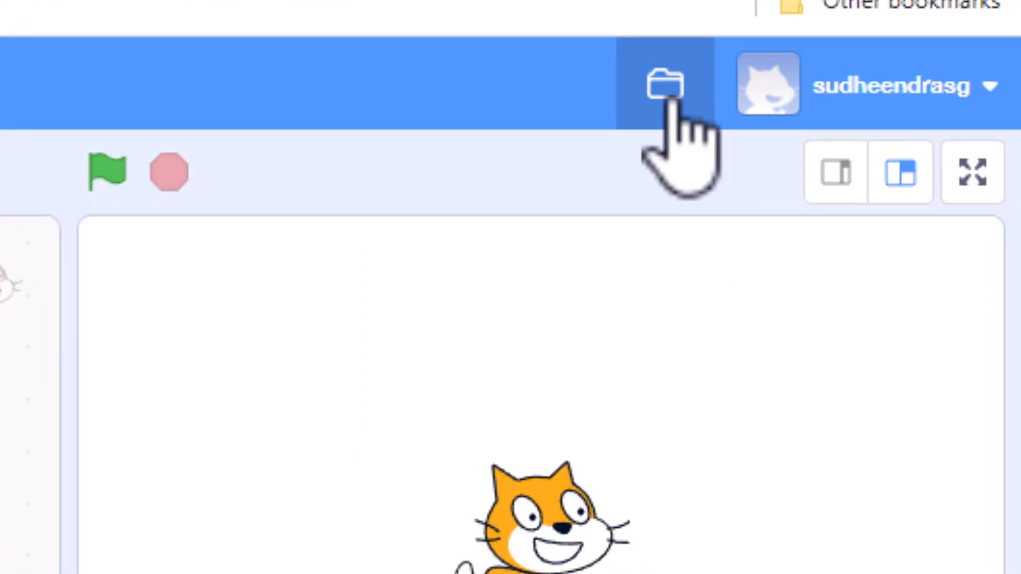
{"action": "left_click", "coordinate": [843, 88]}
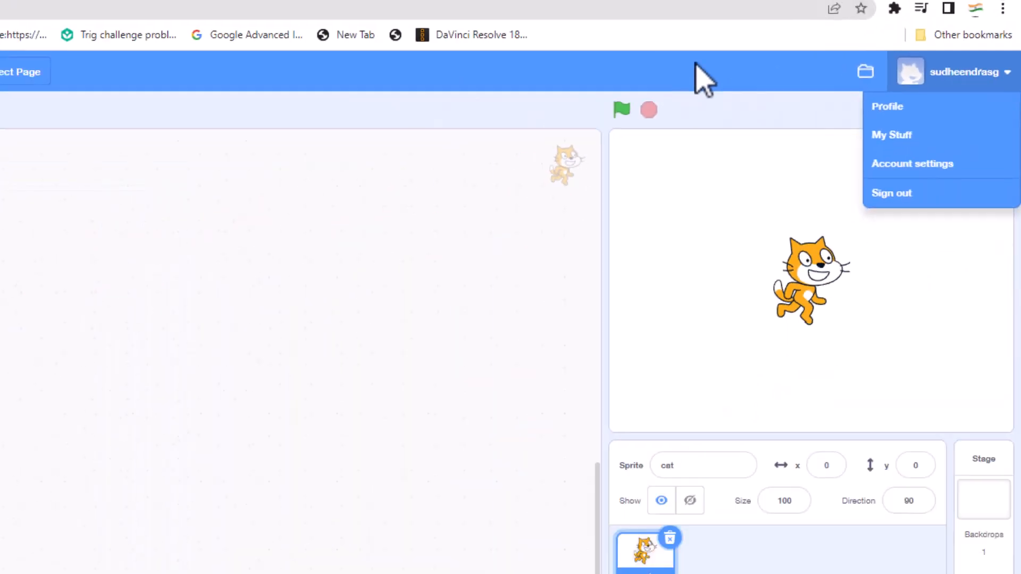
{"action": "left_click", "coordinate": [696, 63]}
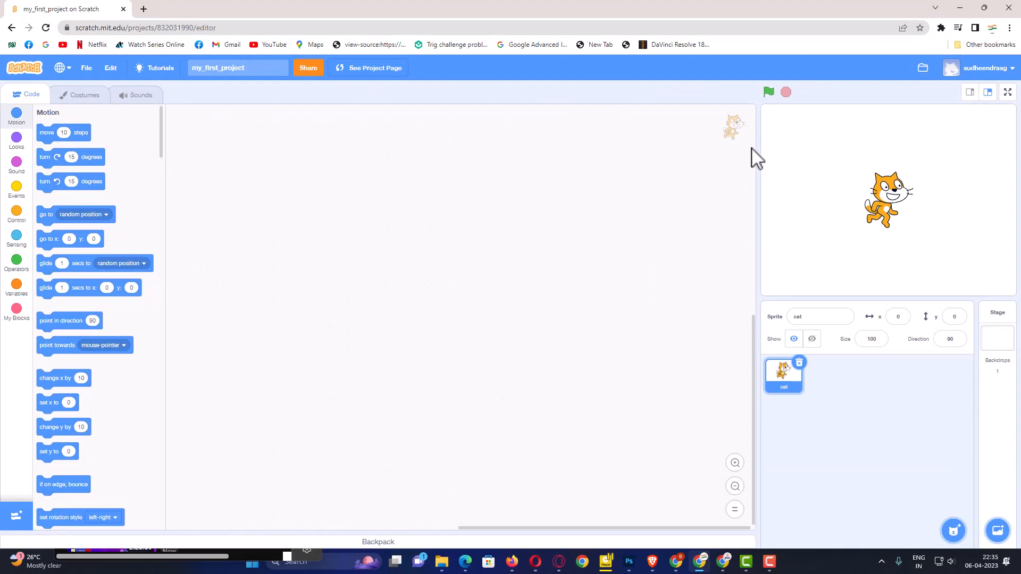